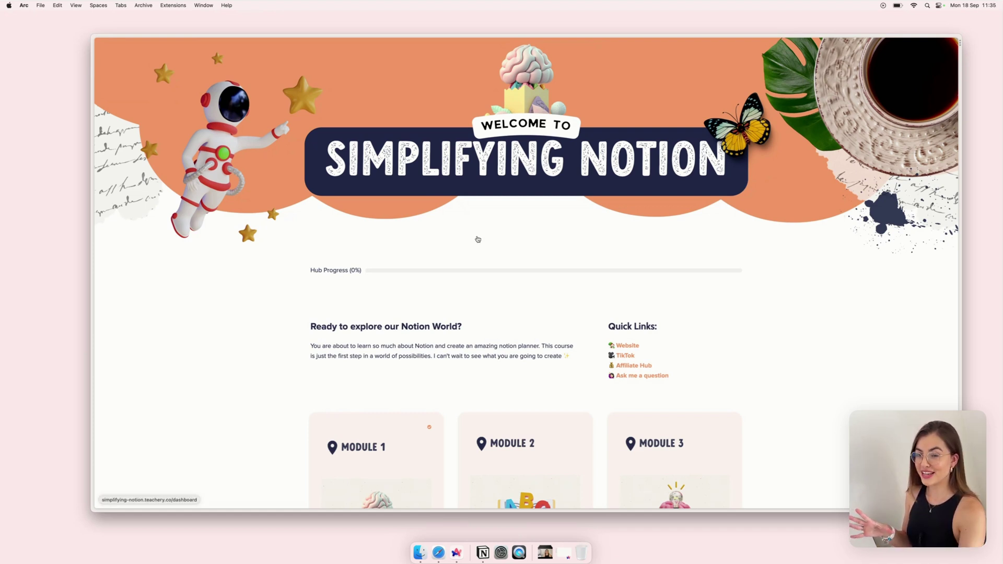
Scroll up and down through the Passive Income Academy course dashboard
{"action": "scroll", "coordinate": [477, 239], "scroll_direction": "down", "scroll_amount": 3}
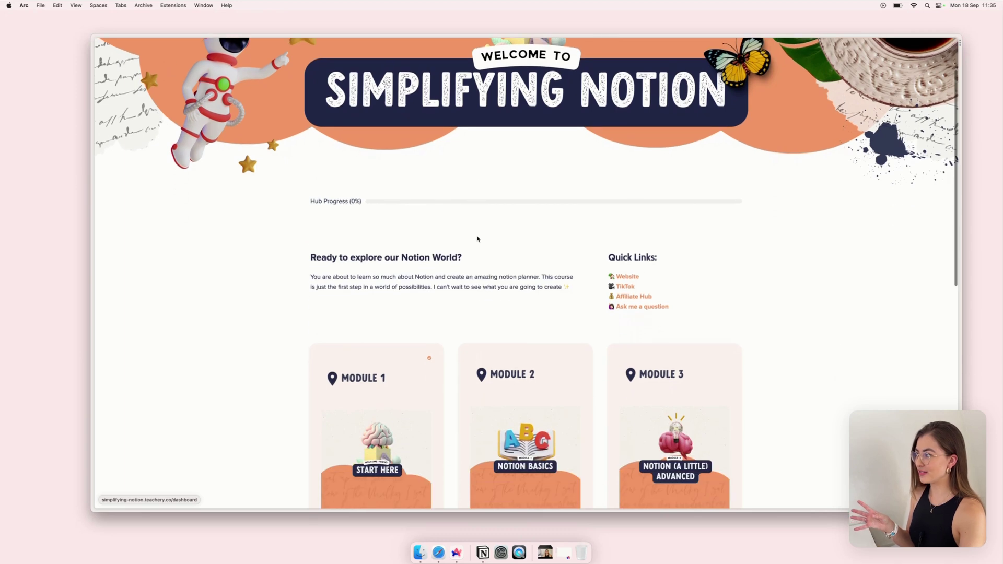
{"action": "scroll", "coordinate": [478, 240], "scroll_direction": "down", "scroll_amount": 2}
{"action": "scroll", "coordinate": [477, 237], "scroll_direction": "up", "scroll_amount": 5}
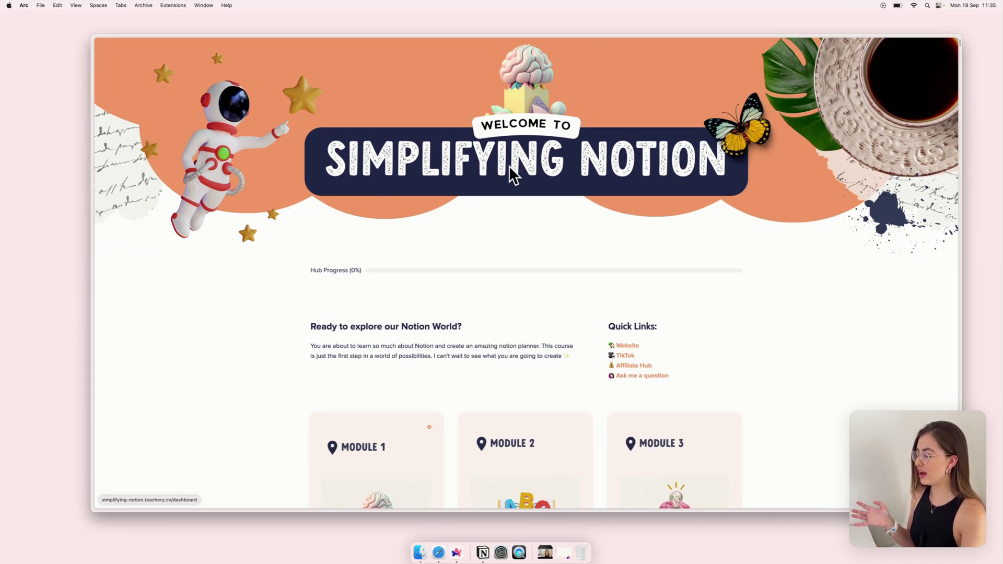
{"action": "scroll", "coordinate": [458, 328], "scroll_direction": "down", "scroll_amount": 1}
{"action": "scroll", "coordinate": [458, 328], "scroll_direction": "down", "scroll_amount": 5}
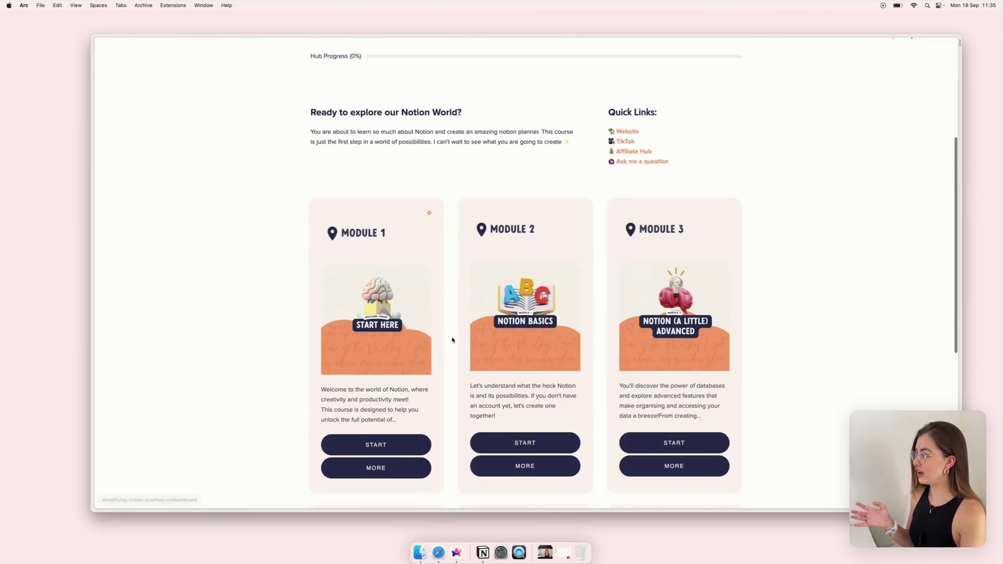
{"action": "mouse_move", "coordinate": [378, 330]}
{"action": "left_mouse_down"}
{"action": "mouse_move", "coordinate": [322, 340]}
{"action": "mouse_move", "coordinate": [386, 337]}
{"action": "left_mouse_up"}
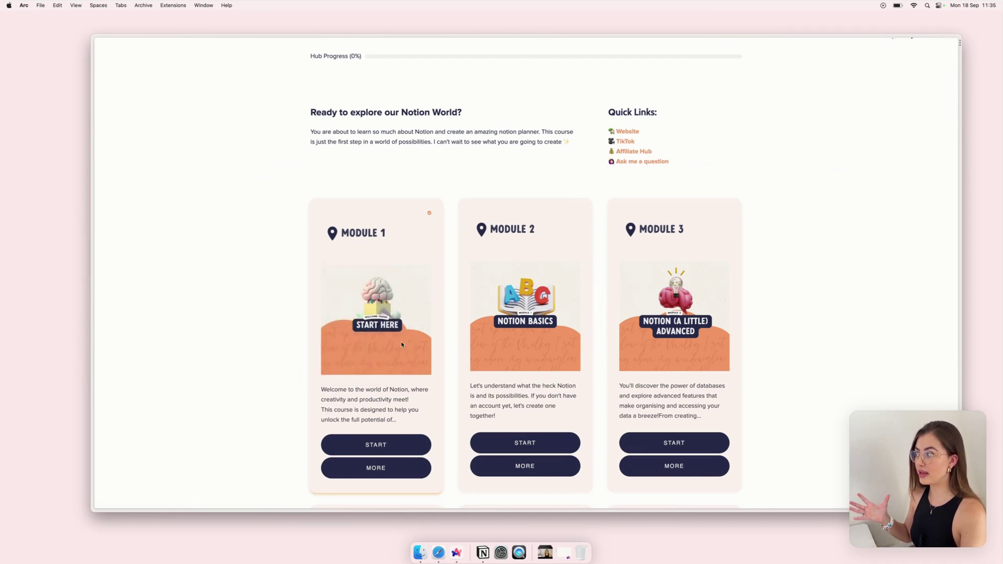
{"action": "scroll", "coordinate": [471, 376], "scroll_direction": "down", "scroll_amount": 1}
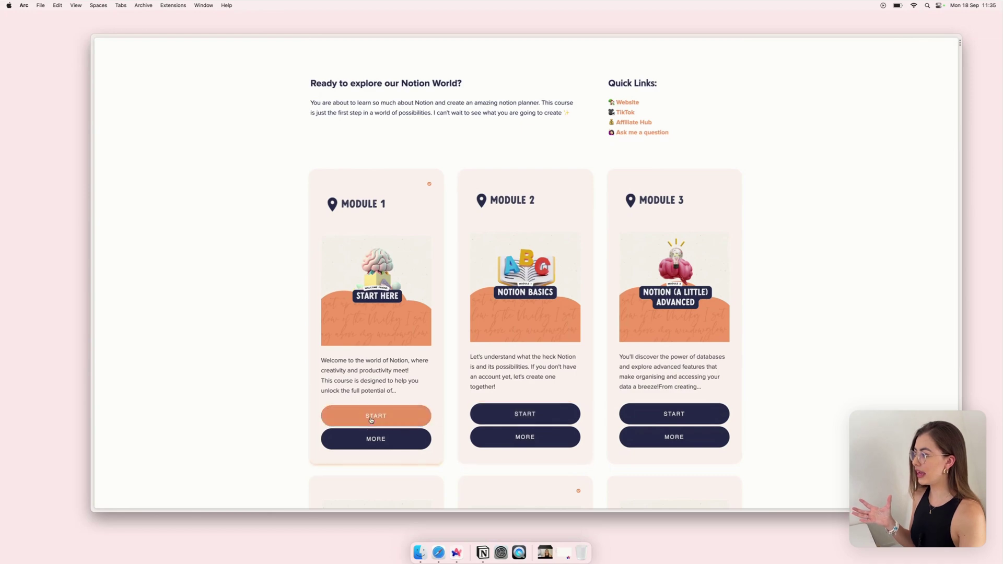
{"action": "scroll", "coordinate": [583, 411], "scroll_direction": "down", "scroll_amount": 5}
{"action": "scroll", "coordinate": [584, 412], "scroll_direction": "down", "scroll_amount": 3}
{"action": "scroll", "coordinate": [584, 411], "scroll_direction": "up", "scroll_amount": 12}
{"action": "scroll", "coordinate": [584, 411], "scroll_direction": "up", "scroll_amount": 2}
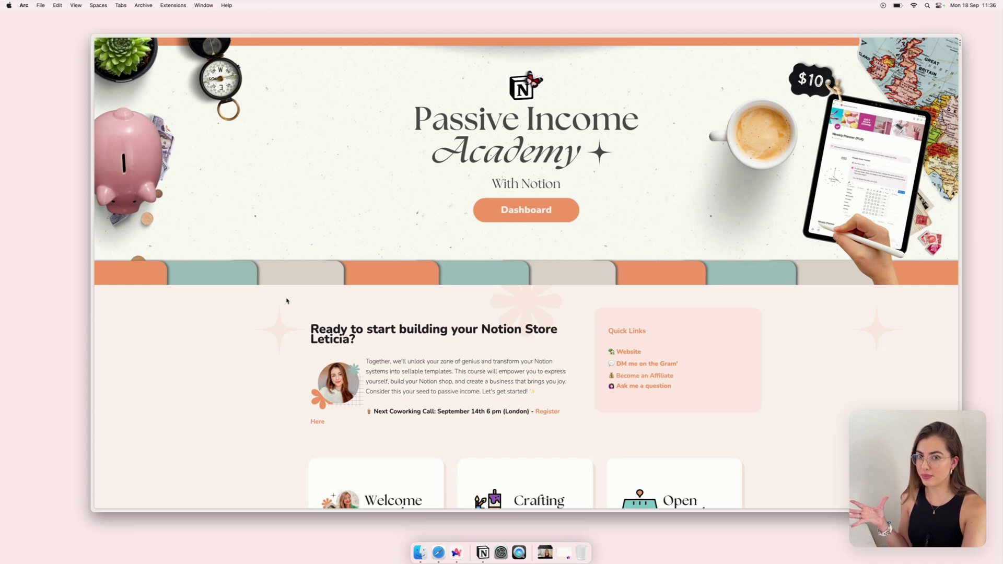
Move to the Freedom Club HUB dashboard and scroll through its Start Here and tool cards
{"action": "scroll", "coordinate": [286, 300], "scroll_direction": "down", "scroll_amount": 3}
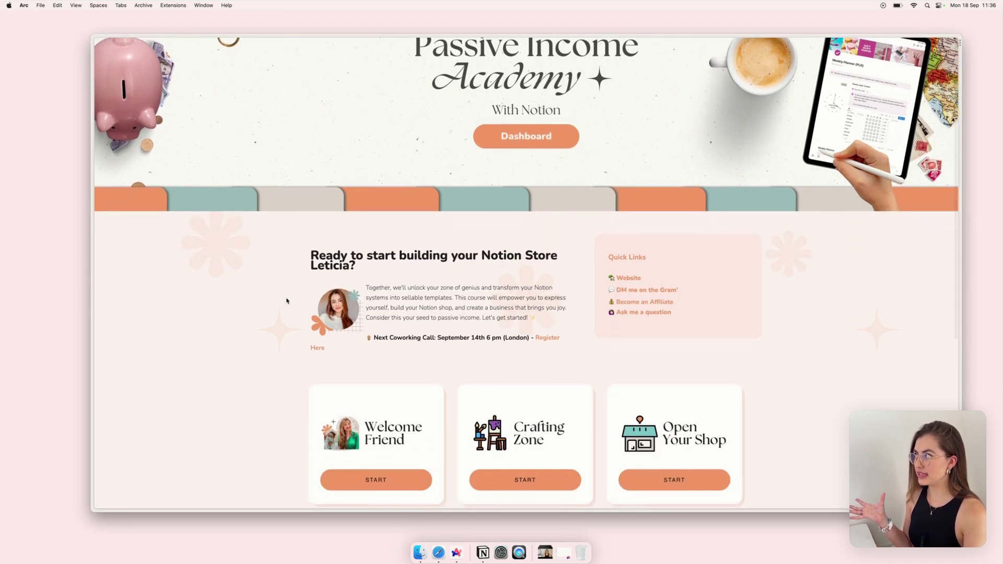
{"action": "scroll", "coordinate": [286, 300], "scroll_direction": "up", "scroll_amount": 3}
{"action": "scroll", "coordinate": [286, 300], "scroll_direction": "up", "scroll_amount": 1}
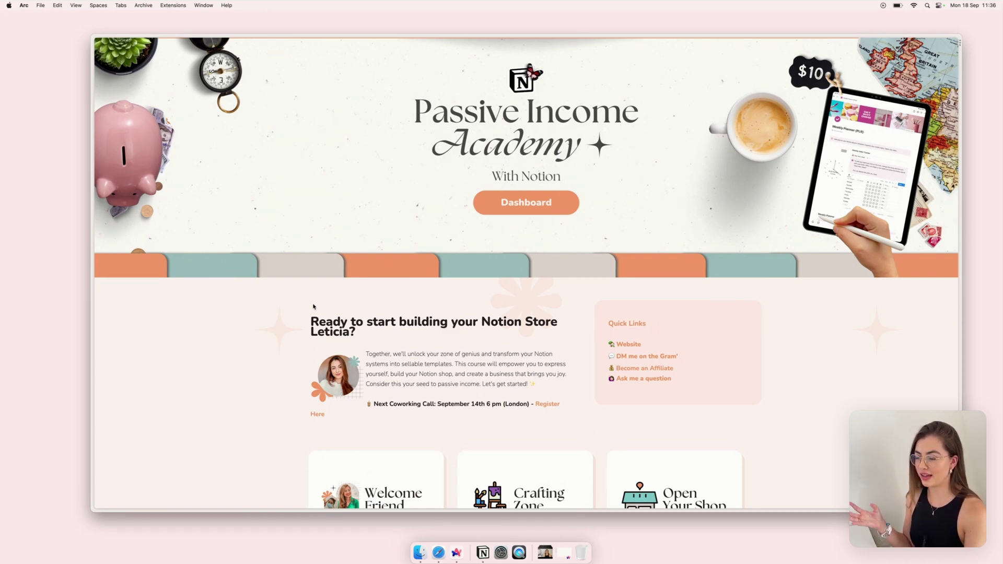
{"action": "scroll", "coordinate": [313, 307], "scroll_direction": "down", "scroll_amount": 10}
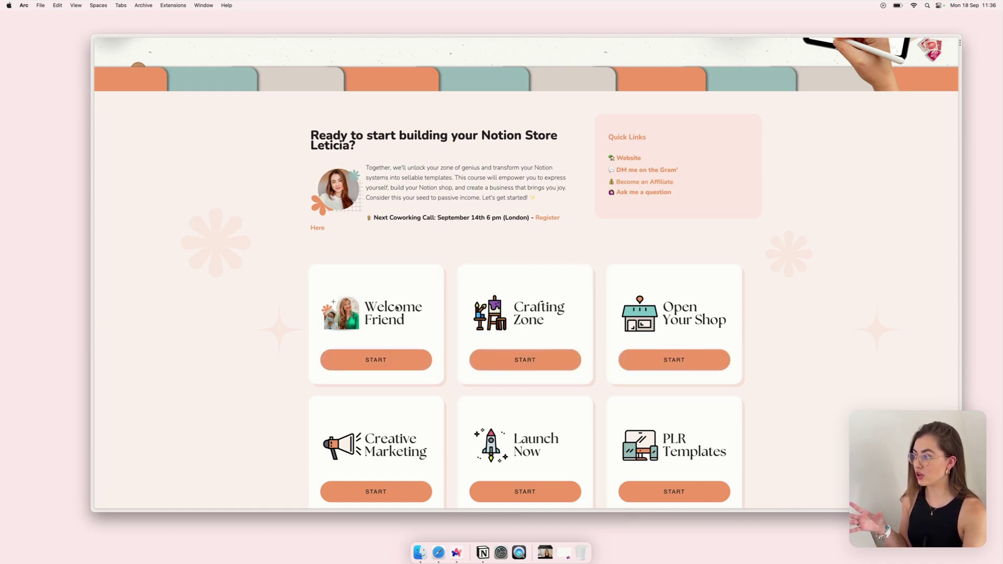
{"action": "left_click_drag", "start_coordinate": [397, 308], "coordinate": [313, 310]}
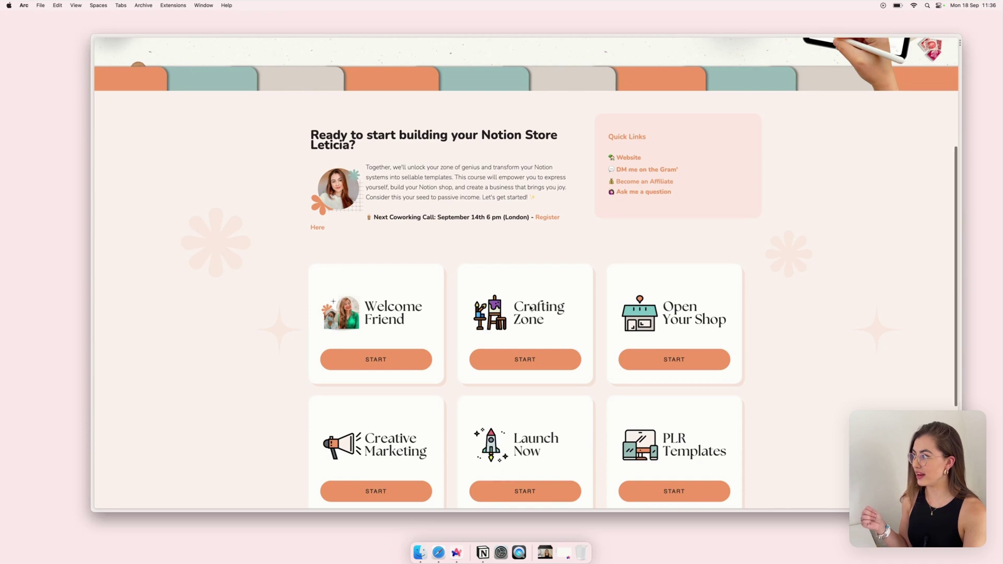
{"action": "scroll", "coordinate": [530, 308], "scroll_direction": "down", "scroll_amount": 1}
{"action": "scroll", "coordinate": [530, 308], "scroll_direction": "down", "scroll_amount": 5}
{"action": "scroll", "coordinate": [531, 308], "scroll_direction": "up", "scroll_amount": 5}
{"action": "scroll", "coordinate": [531, 309], "scroll_direction": "up", "scroll_amount": 4}
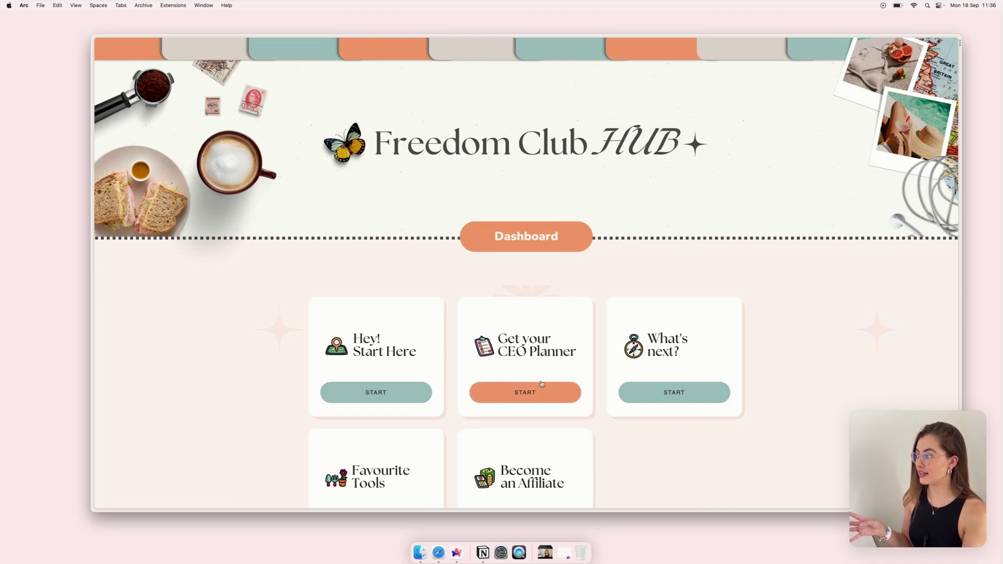
{"action": "scroll", "coordinate": [571, 382], "scroll_direction": "down", "scroll_amount": 3}
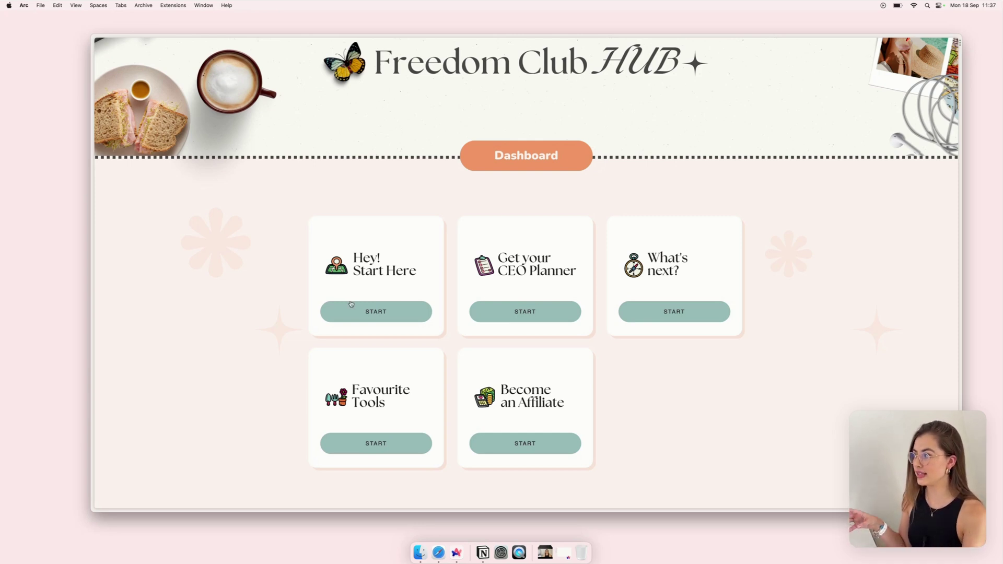
{"action": "scroll", "coordinate": [515, 269], "scroll_direction": "up", "scroll_amount": 3}
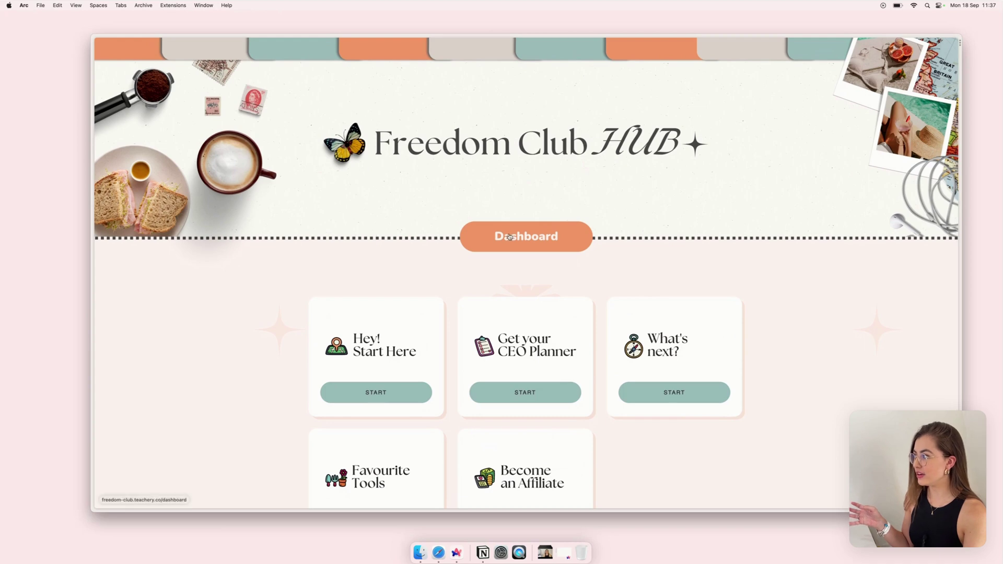
Switch to the 12 Week Year Hub course and scroll through its cards
{"action": "mouse_move", "coordinate": [39, 219]}
{"action": "left_click", "coordinate": [119, 411]}
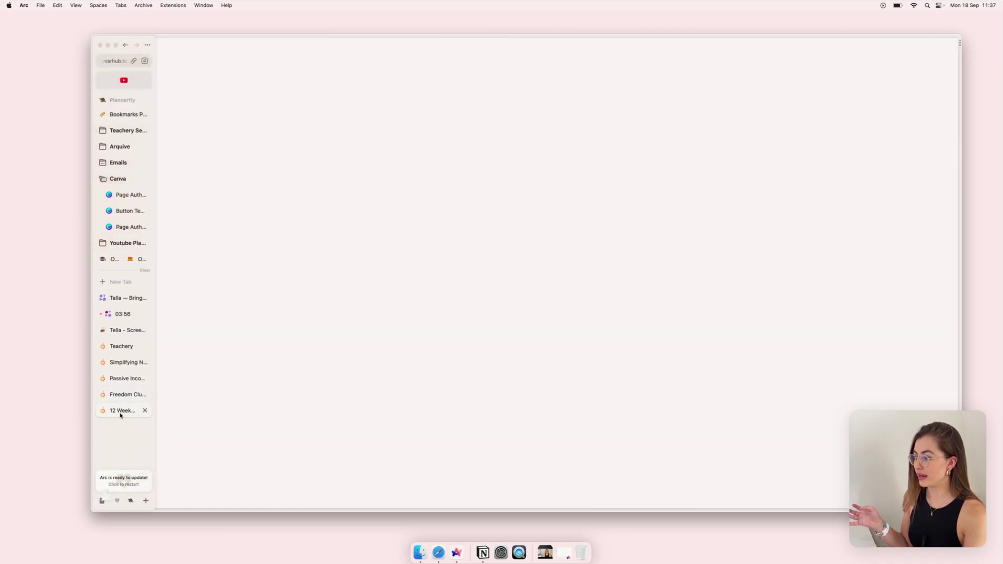
{"action": "scroll", "coordinate": [271, 370], "scroll_direction": "down", "scroll_amount": 1}
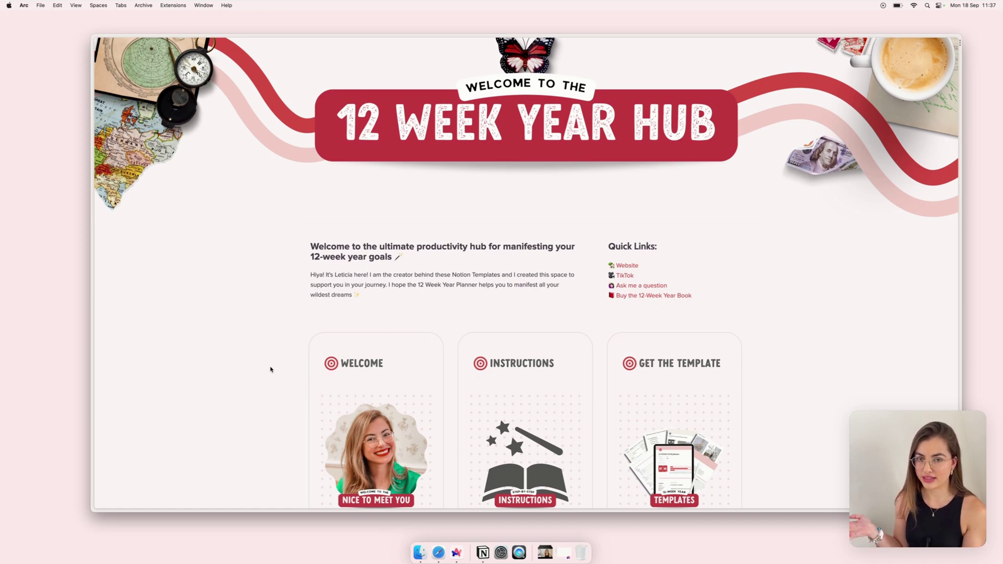
{"action": "scroll", "coordinate": [271, 369], "scroll_direction": "down", "scroll_amount": 5}
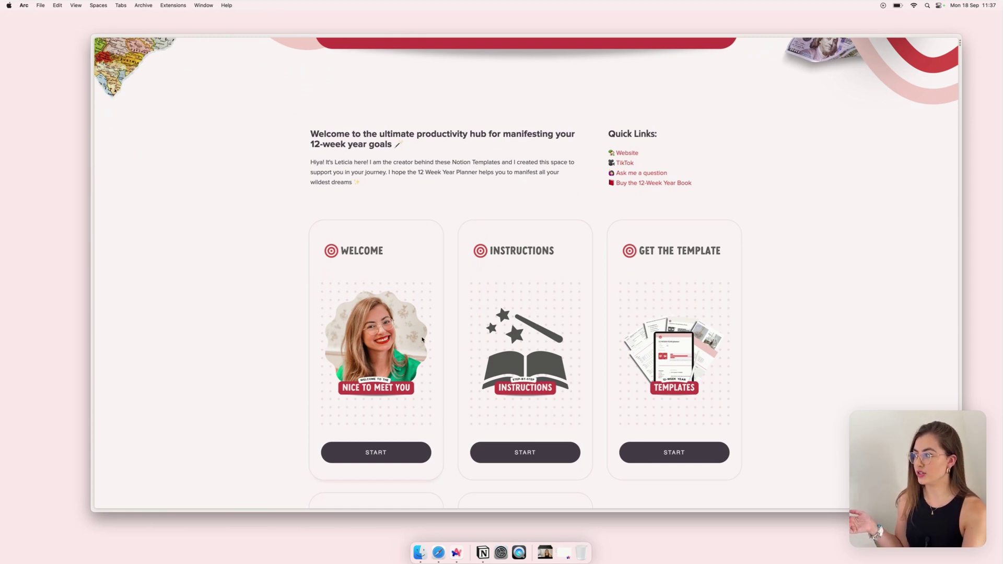
{"action": "scroll", "coordinate": [560, 403], "scroll_direction": "down", "scroll_amount": 5}
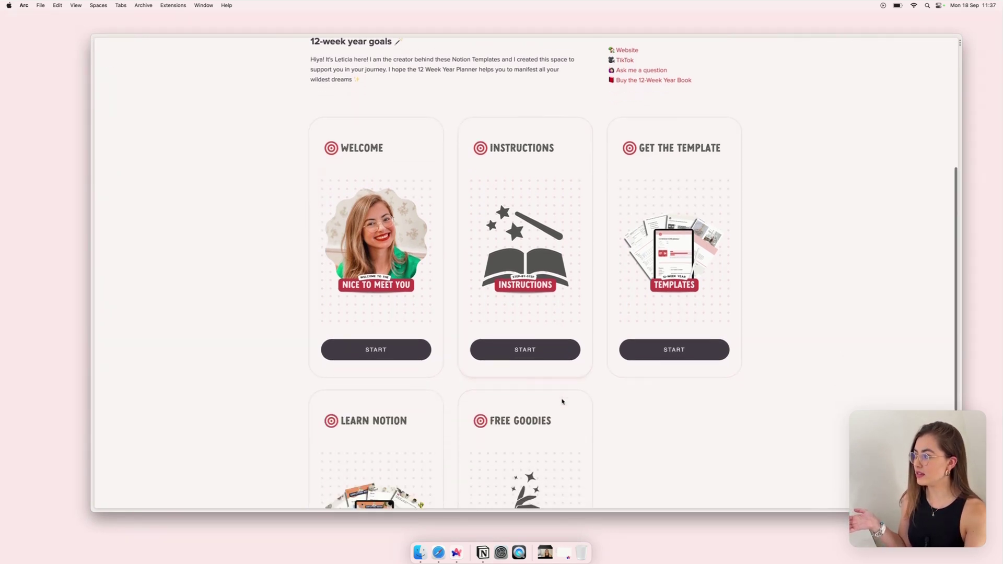
{"action": "scroll", "coordinate": [647, 268], "scroll_direction": "down", "scroll_amount": 3}
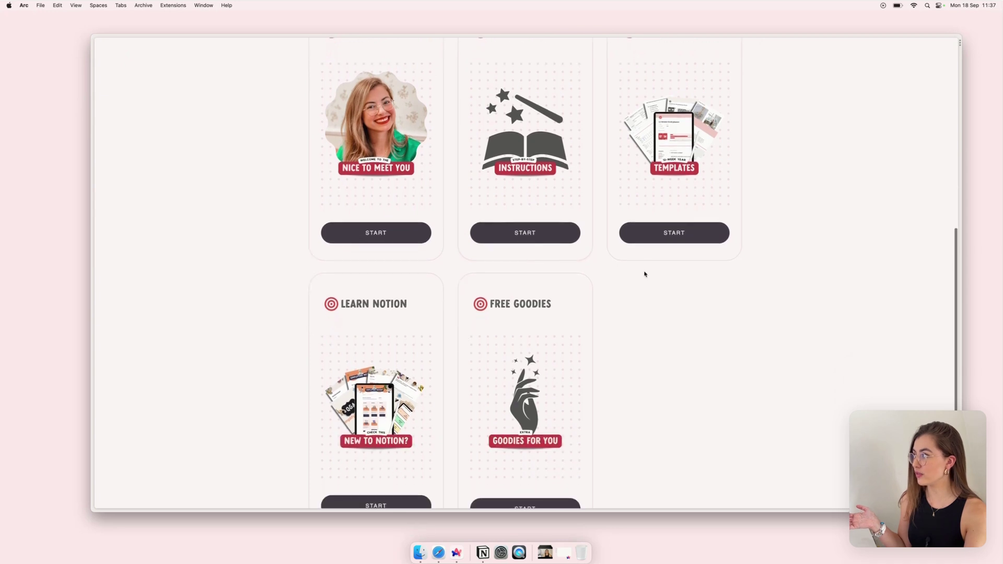
{"action": "scroll", "coordinate": [601, 240], "scroll_direction": "down", "scroll_amount": 3}
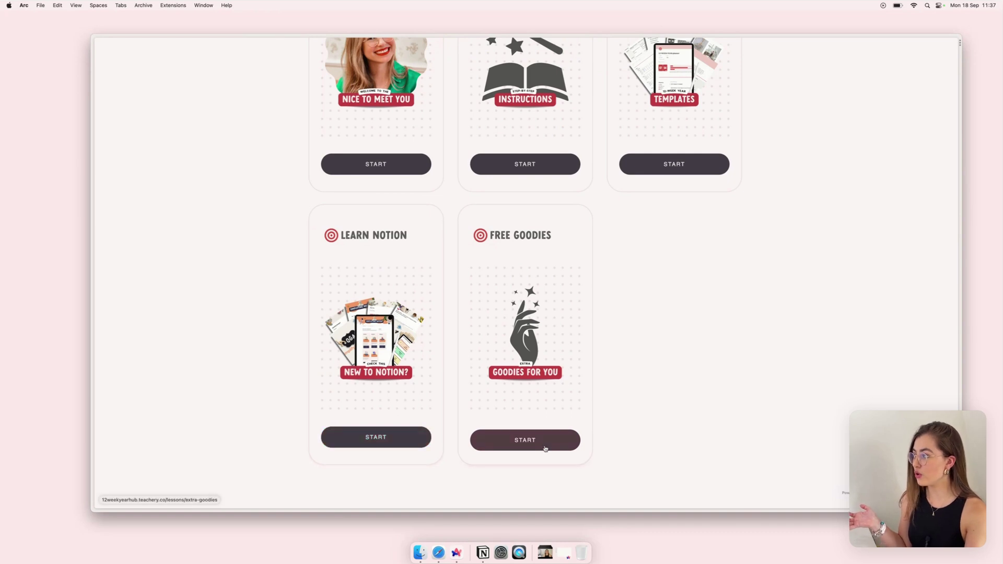
{"action": "scroll", "coordinate": [543, 446], "scroll_direction": "up", "scroll_amount": 2}
{"action": "scroll", "coordinate": [542, 446], "scroll_direction": "up", "scroll_amount": 10}
{"action": "scroll", "coordinate": [538, 448], "scroll_direction": "down", "scroll_amount": 5}
{"action": "scroll", "coordinate": [538, 448], "scroll_direction": "down", "scroll_amount": 5}
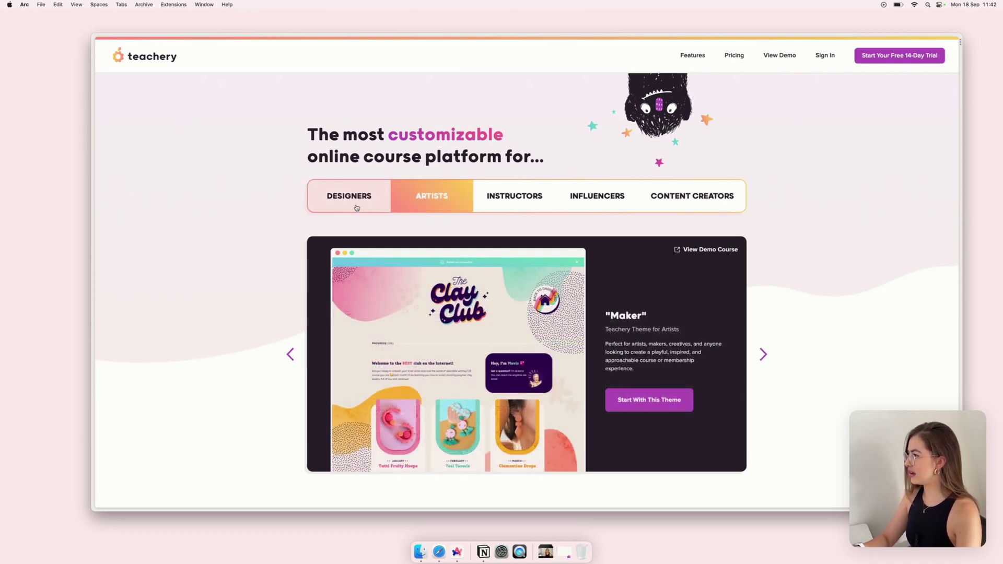
Preview the Designers, Artists, Instructors, Influencers and Content Creators themes, ending on Method
{"action": "left_click", "coordinate": [372, 209]}
{"action": "left_click", "coordinate": [411, 205]}
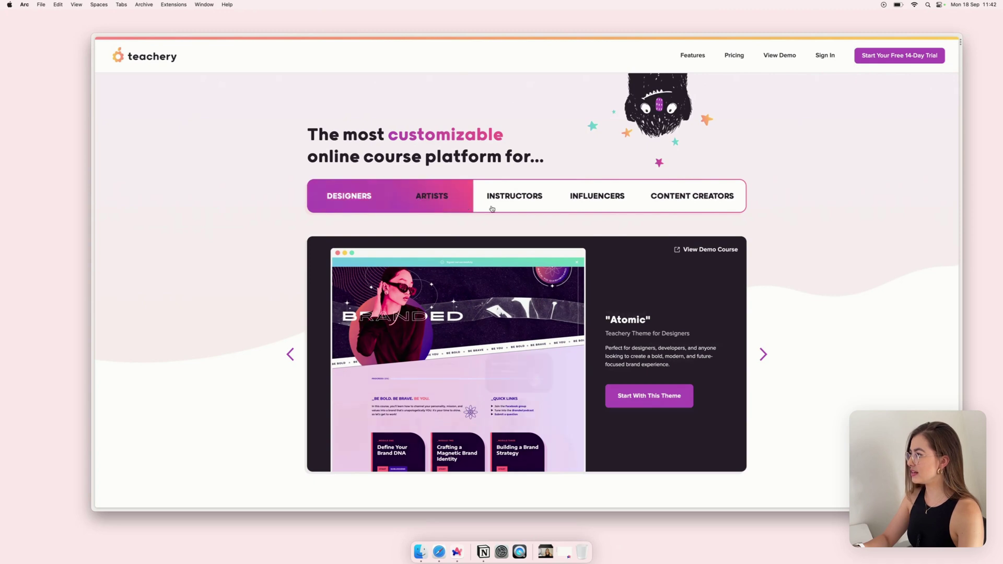
{"action": "left_click", "coordinate": [511, 205]}
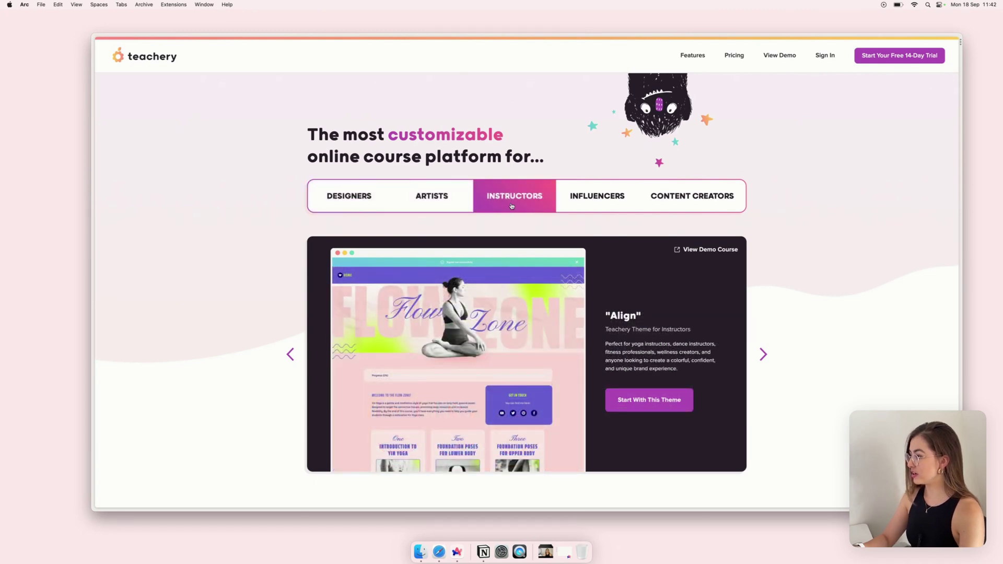
{"action": "left_click", "coordinate": [585, 205]}
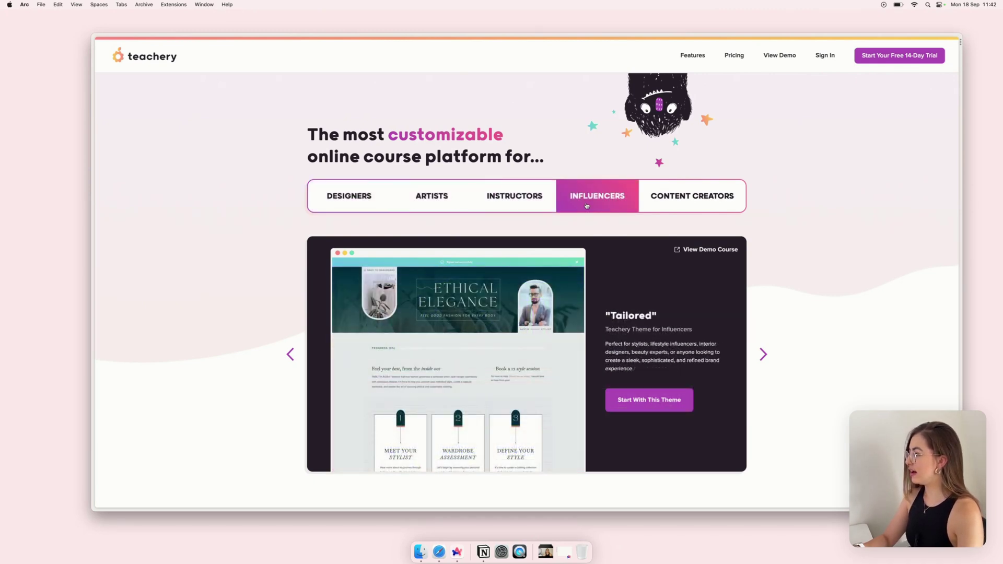
{"action": "left_click", "coordinate": [669, 205]}
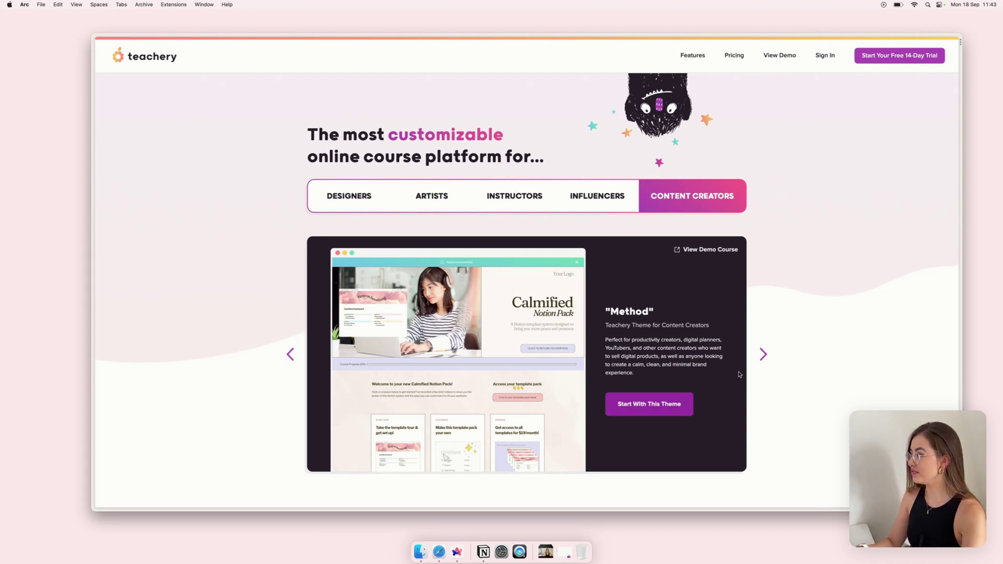
Return to the Align example theme for Instructors
{"action": "left_click", "coordinate": [515, 196]}
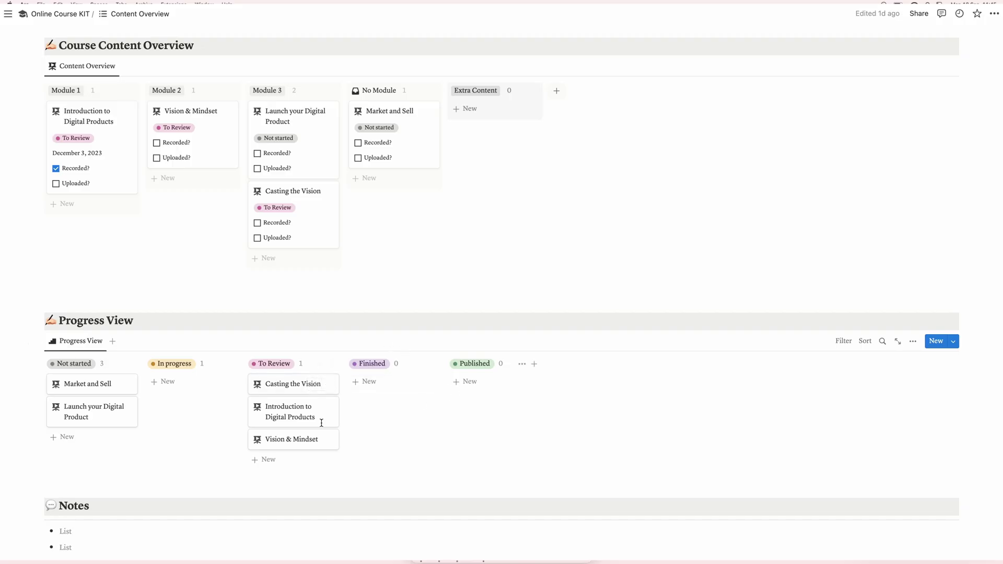
Mark the Market and Sell lesson as Published and scroll down the overview
{"action": "left_click_drag", "start_coordinate": [106, 392], "coordinate": [466, 385]}
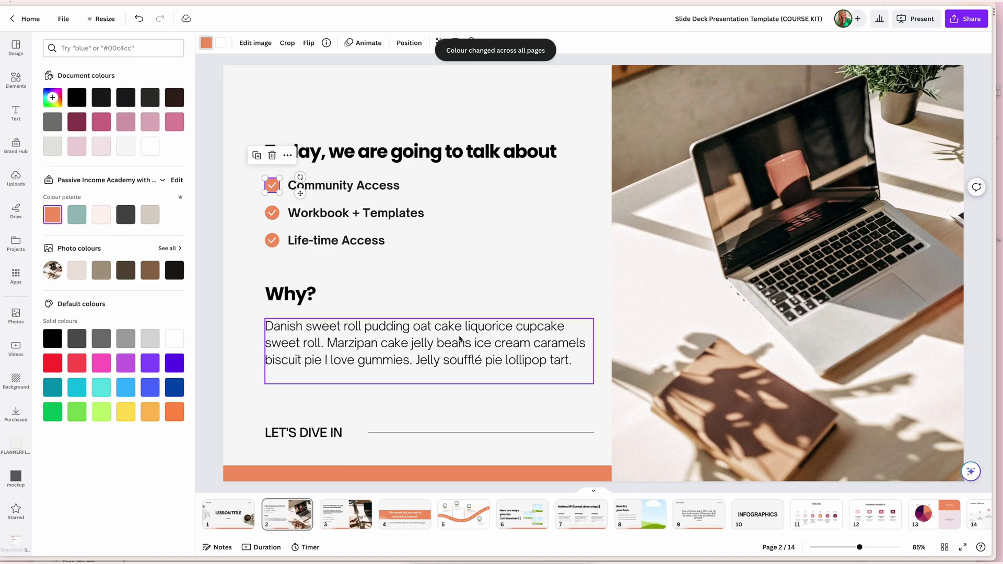
{"action": "scroll", "coordinate": [459, 339], "scroll_direction": "down", "scroll_amount": 3}
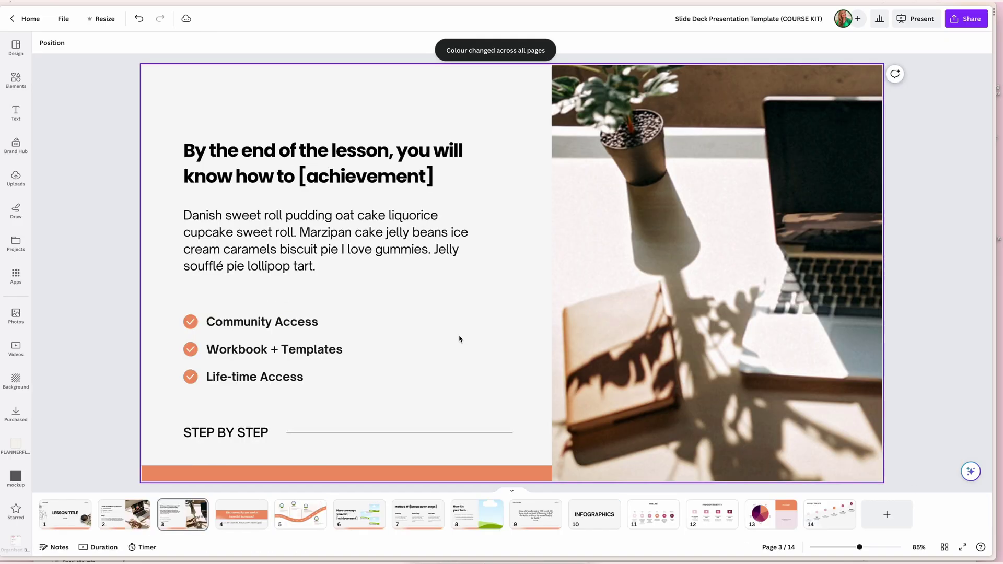
{"action": "scroll", "coordinate": [481, 335], "scroll_direction": "down", "scroll_amount": 3}
{"action": "scroll", "coordinate": [503, 316], "scroll_direction": "down", "scroll_amount": 3}
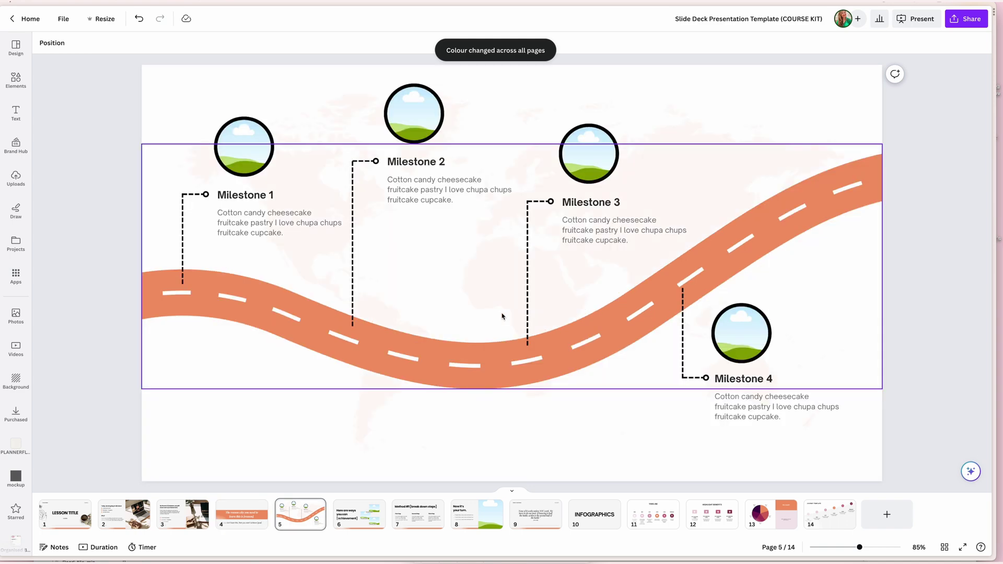
{"action": "scroll", "coordinate": [517, 320], "scroll_direction": "down", "scroll_amount": 3}
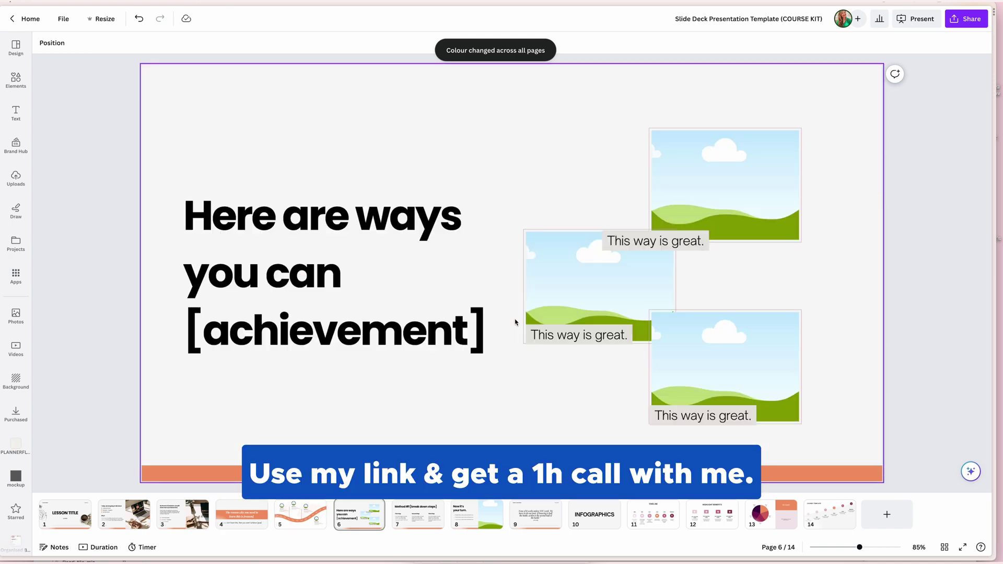
{"action": "scroll", "coordinate": [533, 324], "scroll_direction": "down", "scroll_amount": 3}
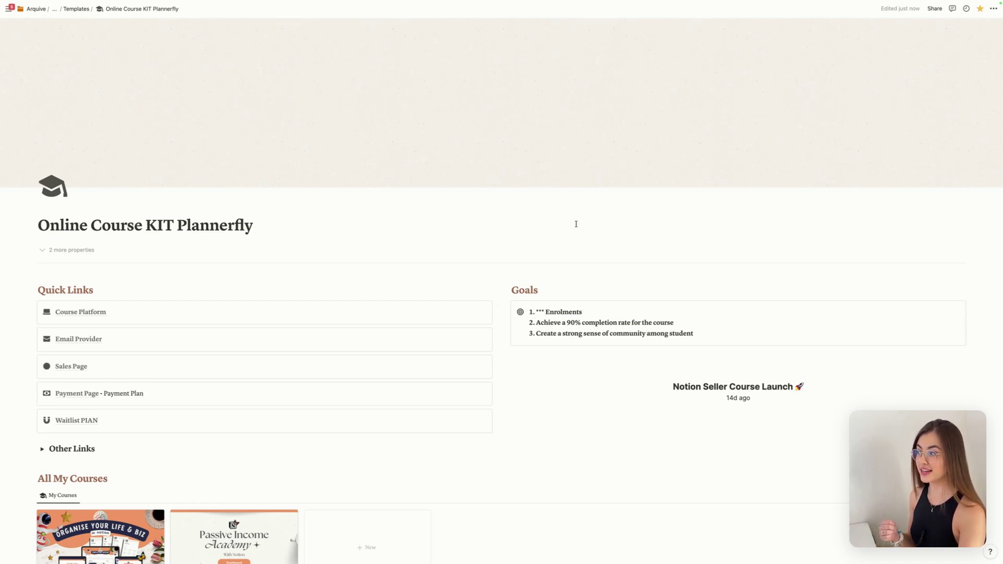
Expand the Other Links list on the course kit page and collapse it again
{"action": "scroll", "coordinate": [480, 272], "scroll_direction": "down", "scroll_amount": 2}
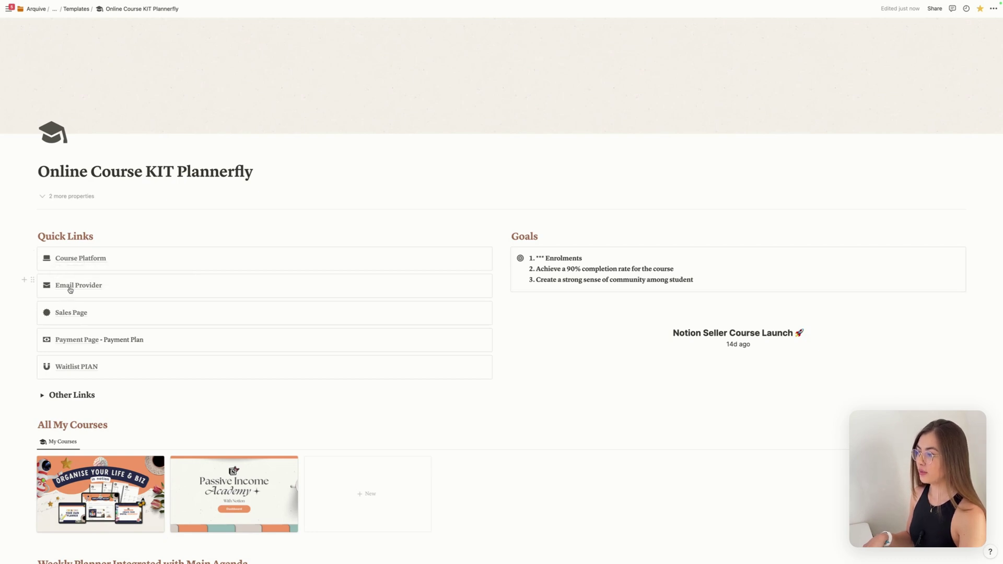
{"action": "mouse_move", "coordinate": [70, 290]}
{"action": "mouse_move", "coordinate": [73, 314]}
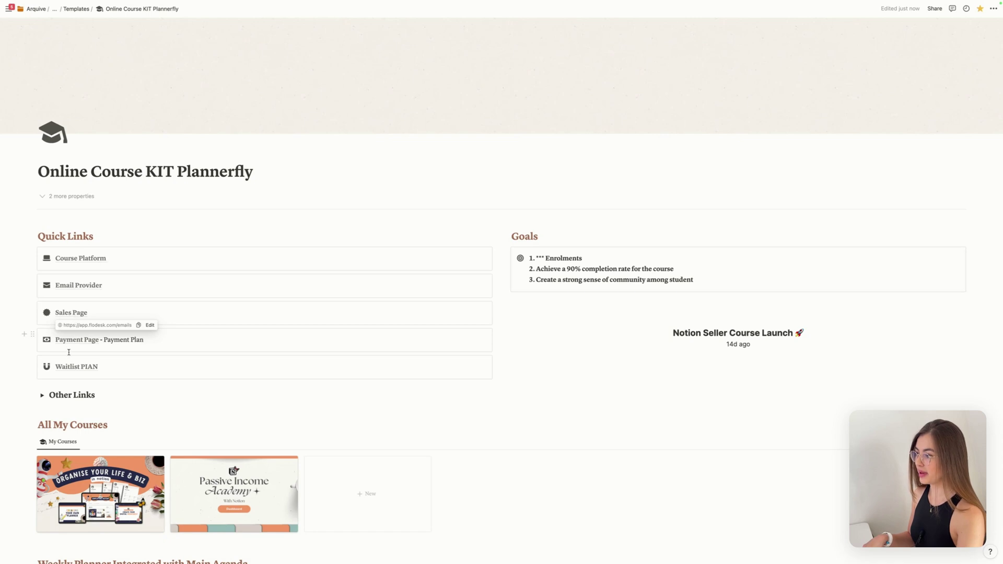
{"action": "mouse_move", "coordinate": [74, 372]}
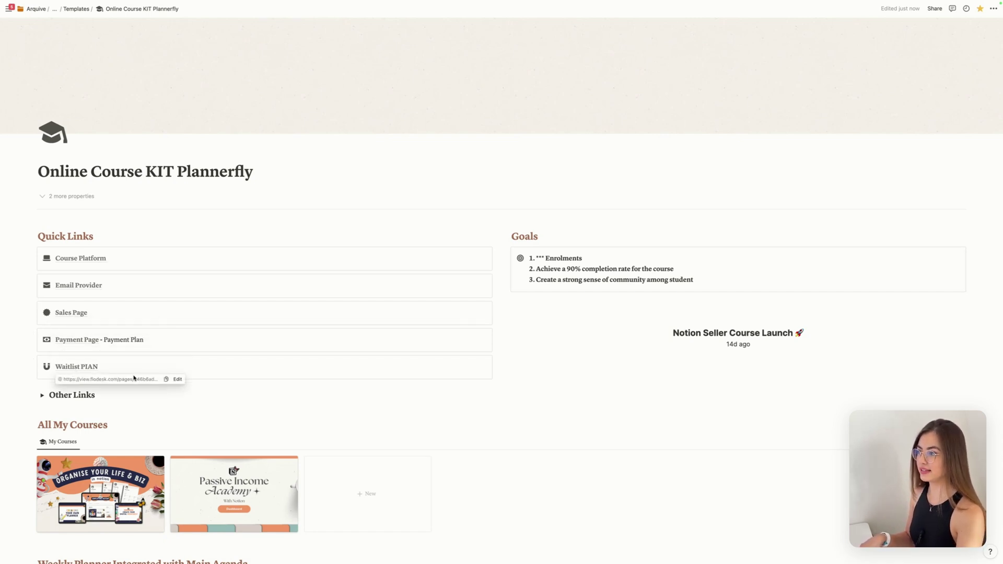
{"action": "left_click", "coordinate": [43, 395]}
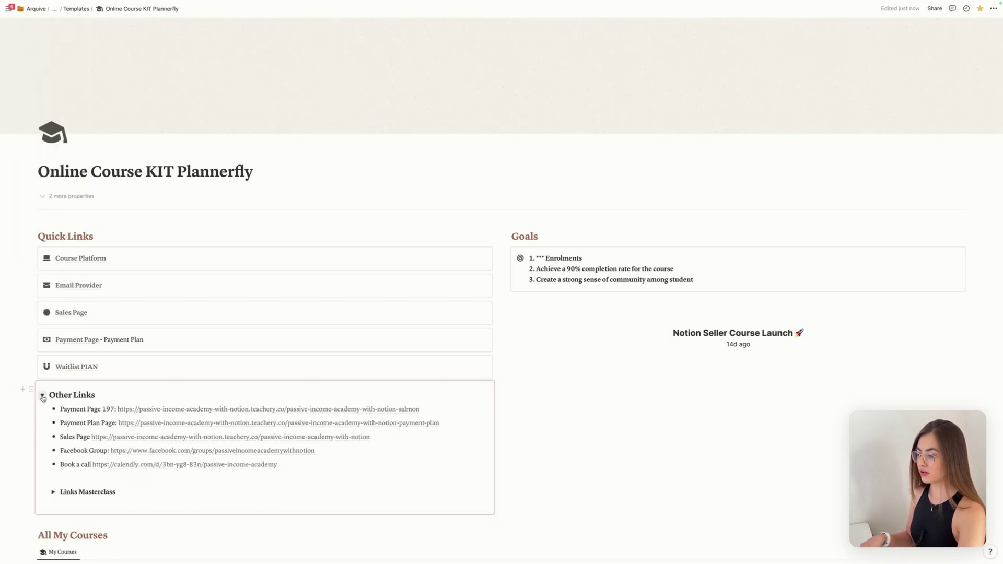
{"action": "left_click", "coordinate": [43, 397]}
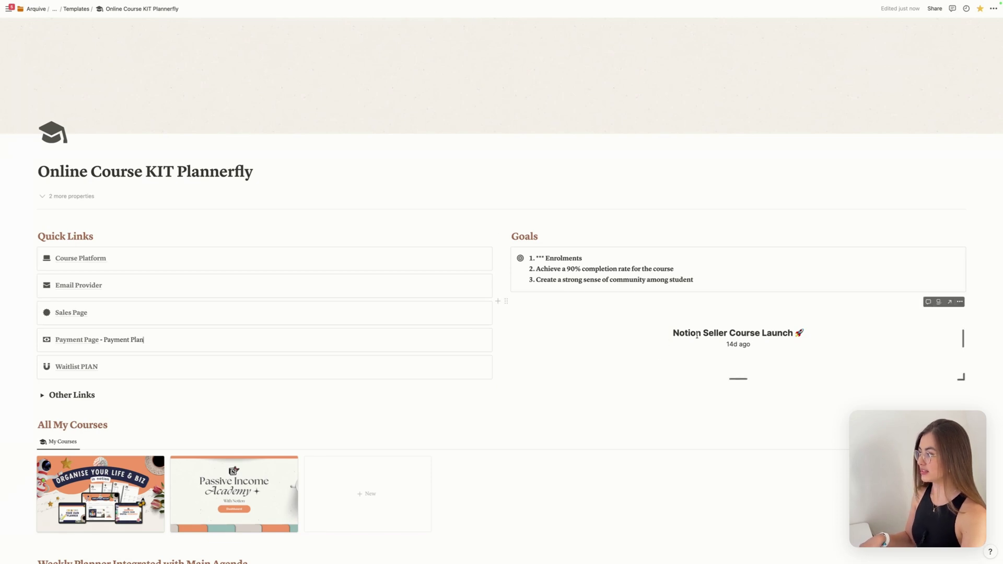
Scroll down past the course launch embed to the September 2023 Weekly Planner calendar
{"action": "left_click_drag", "start_coordinate": [696, 332], "coordinate": [772, 335]}
{"action": "left_click", "coordinate": [773, 335]}
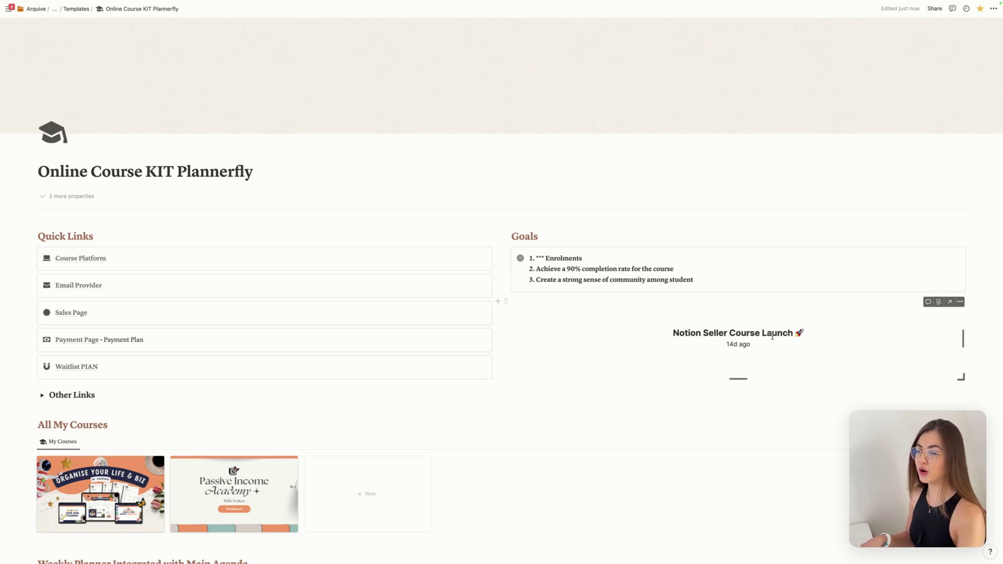
{"action": "scroll", "coordinate": [773, 337], "scroll_direction": "down", "scroll_amount": 1}
{"action": "scroll", "coordinate": [773, 336], "scroll_direction": "down", "scroll_amount": 2}
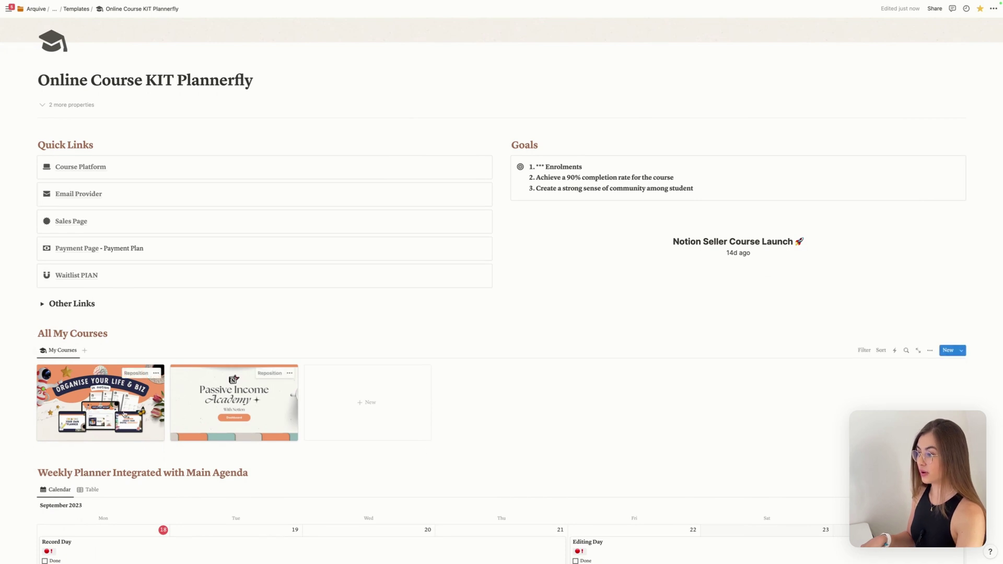
{"action": "scroll", "coordinate": [354, 390], "scroll_direction": "down", "scroll_amount": 4}
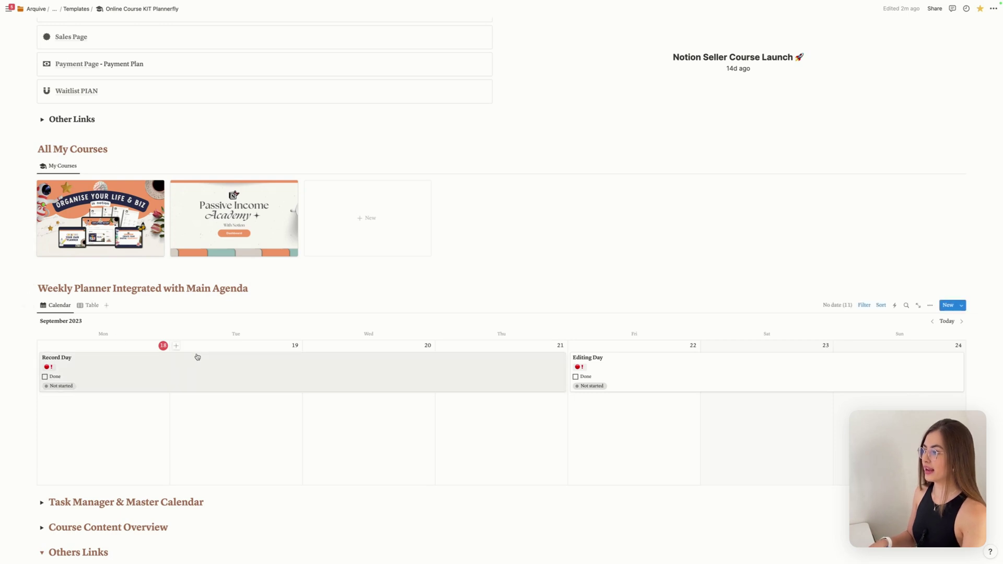
{"action": "scroll", "coordinate": [198, 357], "scroll_direction": "down", "scroll_amount": 4}
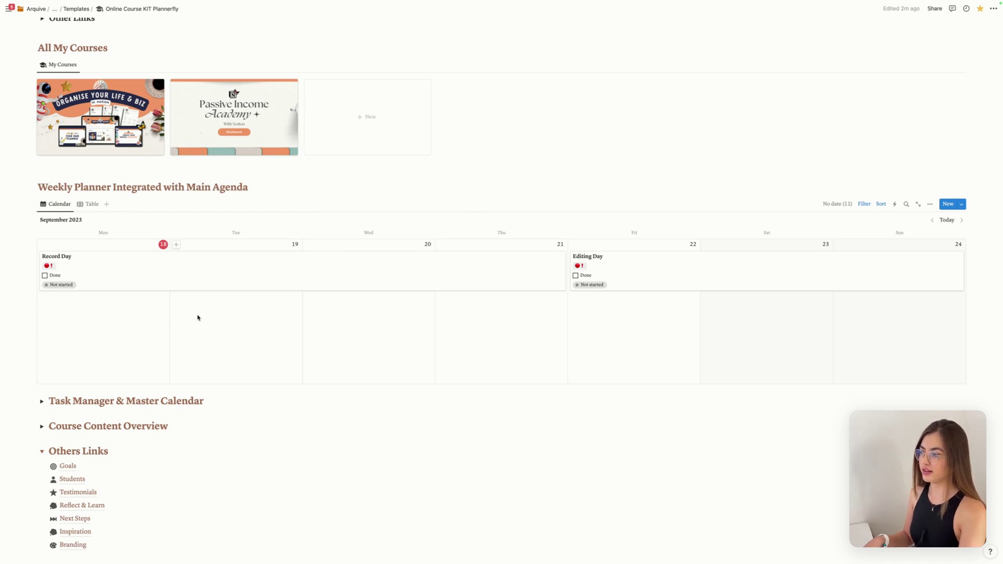
{"action": "scroll", "coordinate": [196, 316], "scroll_direction": "down", "scroll_amount": 1}
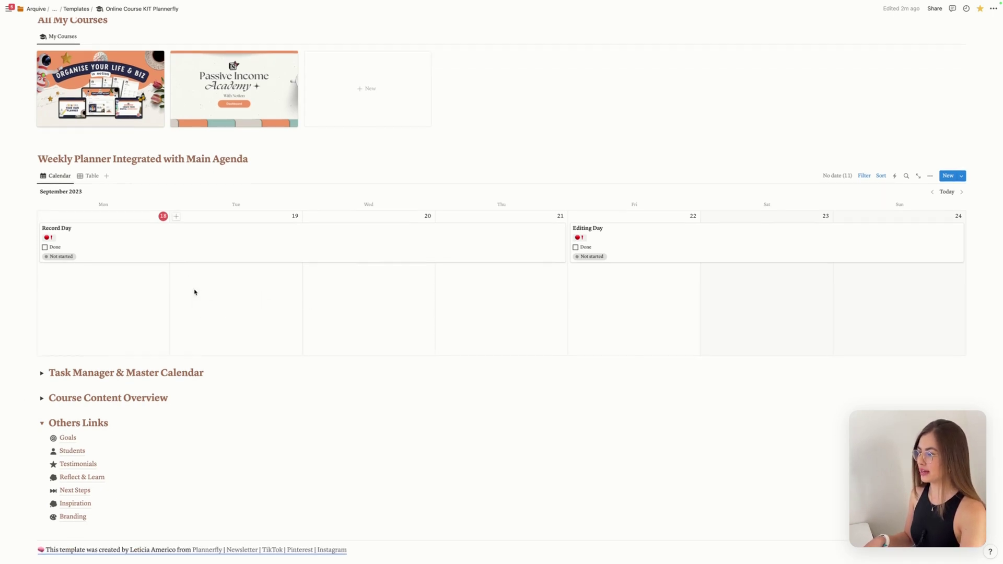
{"action": "scroll", "coordinate": [194, 291], "scroll_direction": "down", "scroll_amount": 4}
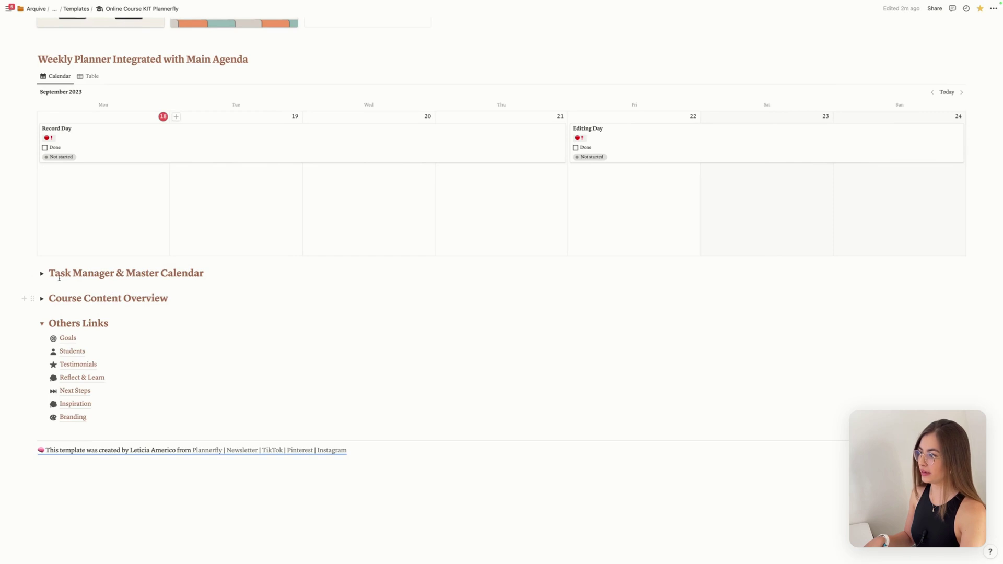
Open the Task Manager & Master Calendar section and view tasks by priority, then as a table
{"action": "left_click", "coordinate": [41, 275]}
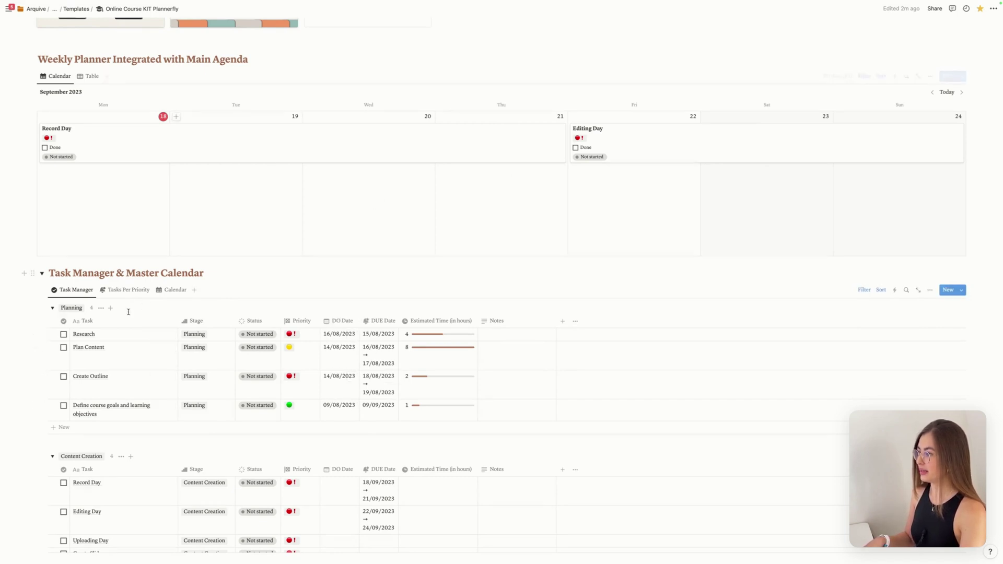
{"action": "left_click", "coordinate": [42, 273]}
{"action": "scroll", "coordinate": [74, 268], "scroll_direction": "down", "scroll_amount": 1}
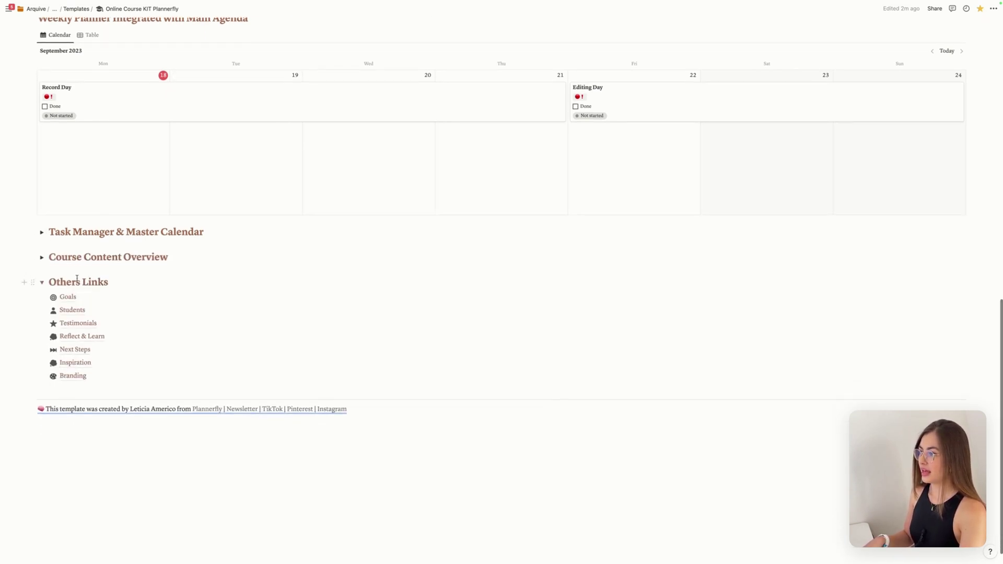
{"action": "left_click", "coordinate": [42, 232]}
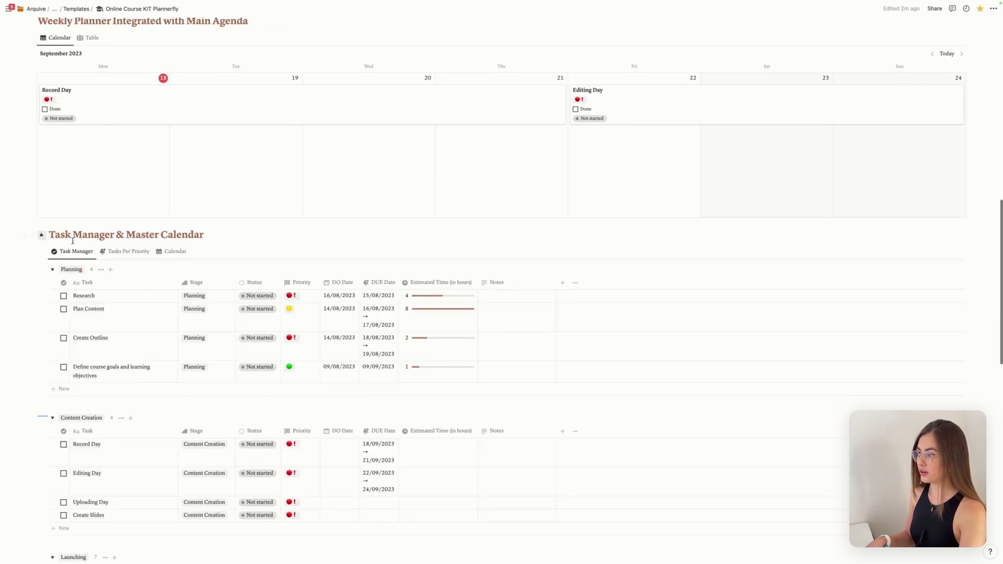
{"action": "left_click", "coordinate": [120, 251]}
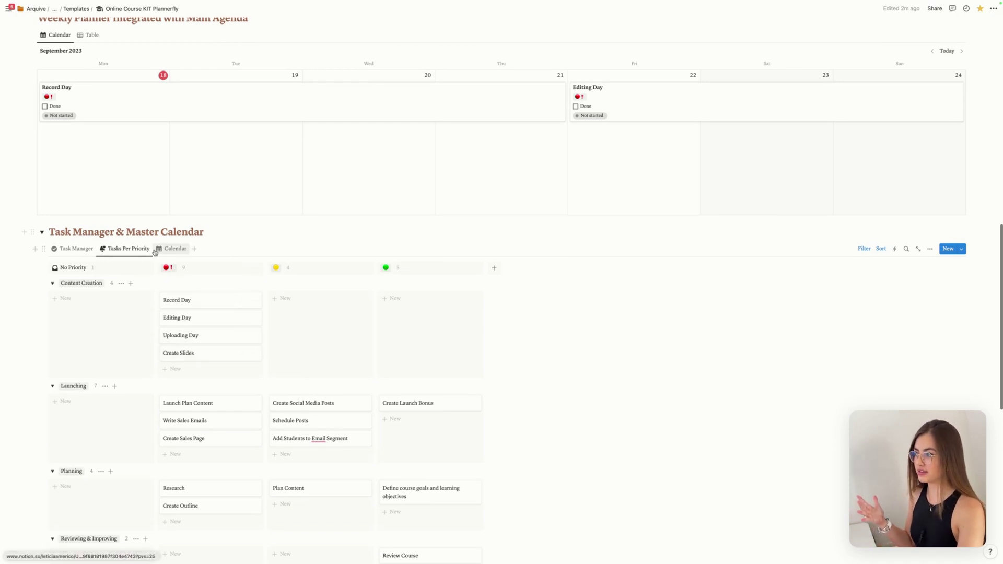
{"action": "left_click", "coordinate": [73, 248]}
Collapse Task Manager & Master Calendar and expand Course Content Overview
{"action": "scroll", "coordinate": [170, 293], "scroll_direction": "down", "scroll_amount": 3}
{"action": "left_click", "coordinate": [42, 47]}
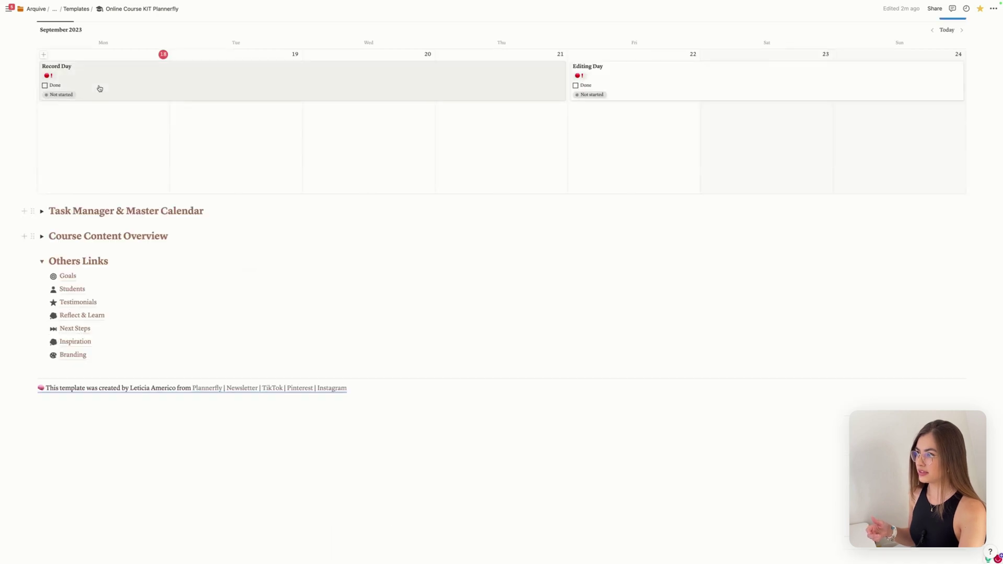
{"action": "left_click", "coordinate": [42, 238]}
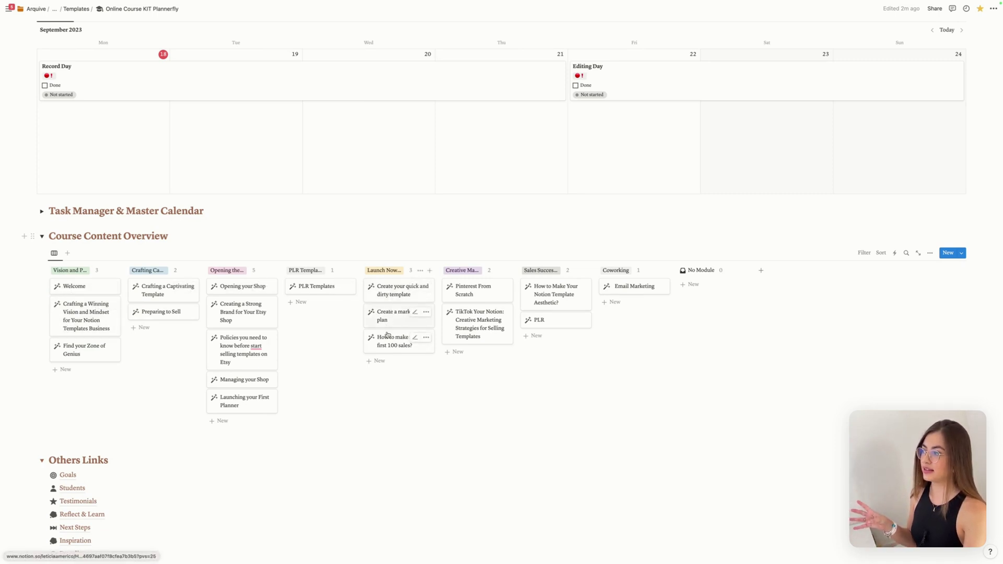
{"action": "left_click", "coordinate": [42, 236]}
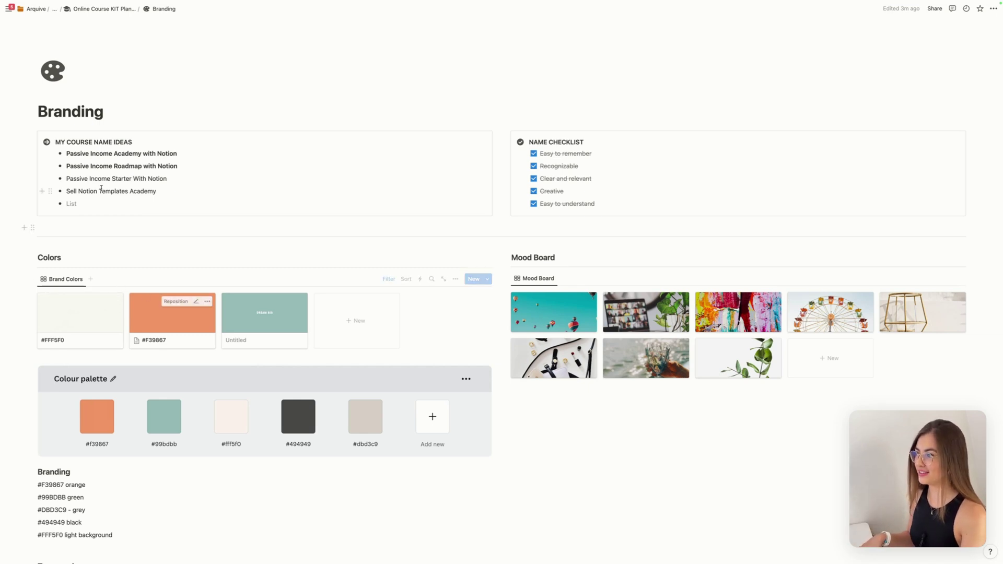
{"action": "left_click", "coordinate": [88, 204]}
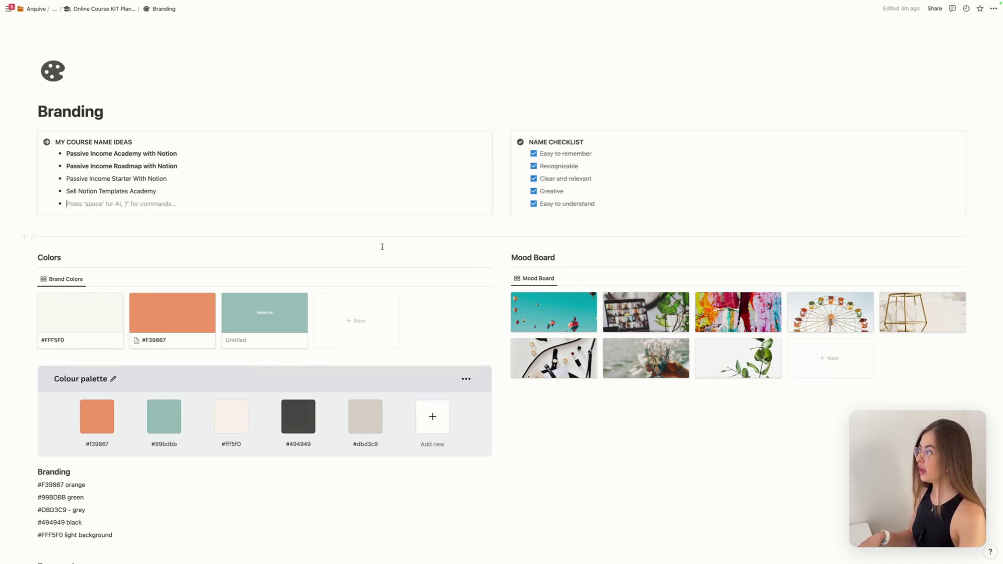
{"action": "scroll", "coordinate": [382, 247], "scroll_direction": "down", "scroll_amount": 2}
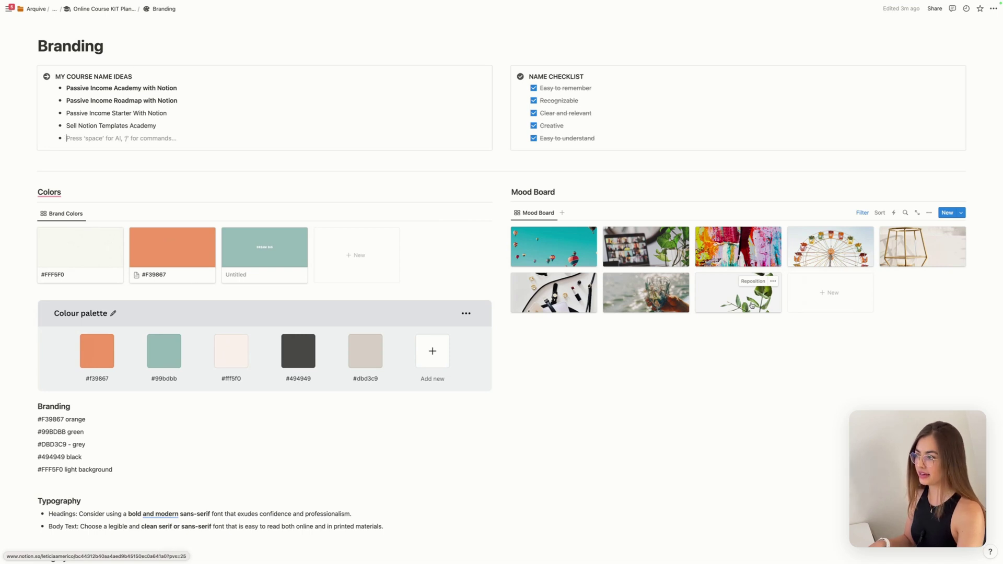
{"action": "scroll", "coordinate": [320, 295], "scroll_direction": "down", "scroll_amount": 6}
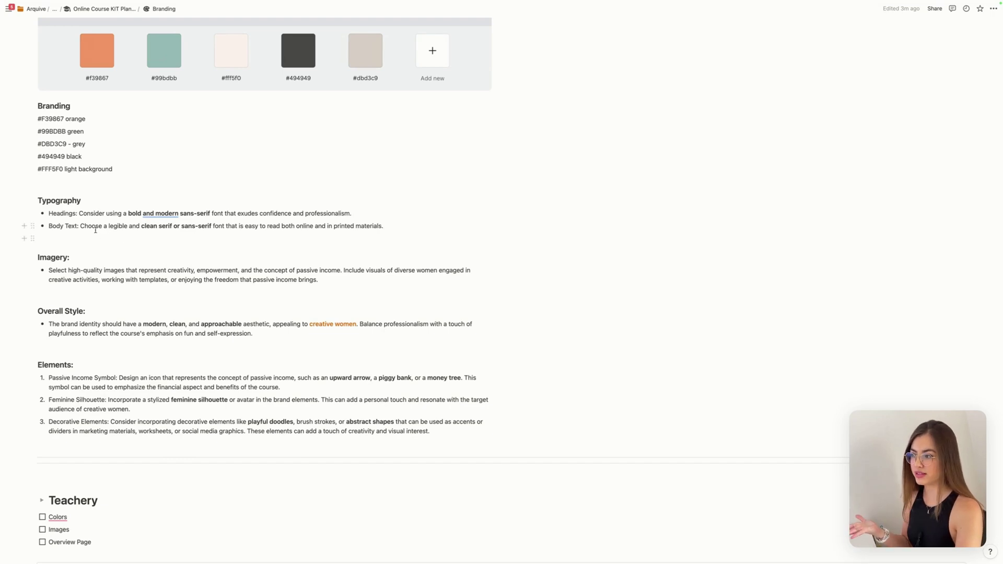
{"action": "scroll", "coordinate": [112, 282], "scroll_direction": "down", "scroll_amount": 1}
{"action": "scroll", "coordinate": [112, 283], "scroll_direction": "up", "scroll_amount": 7}
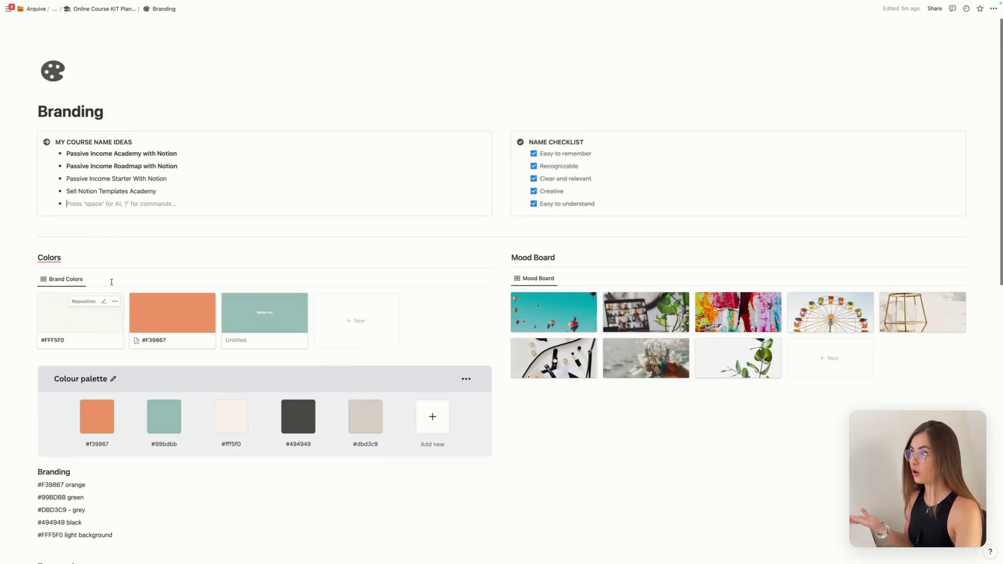
{"action": "left_click", "coordinate": [102, 9]}
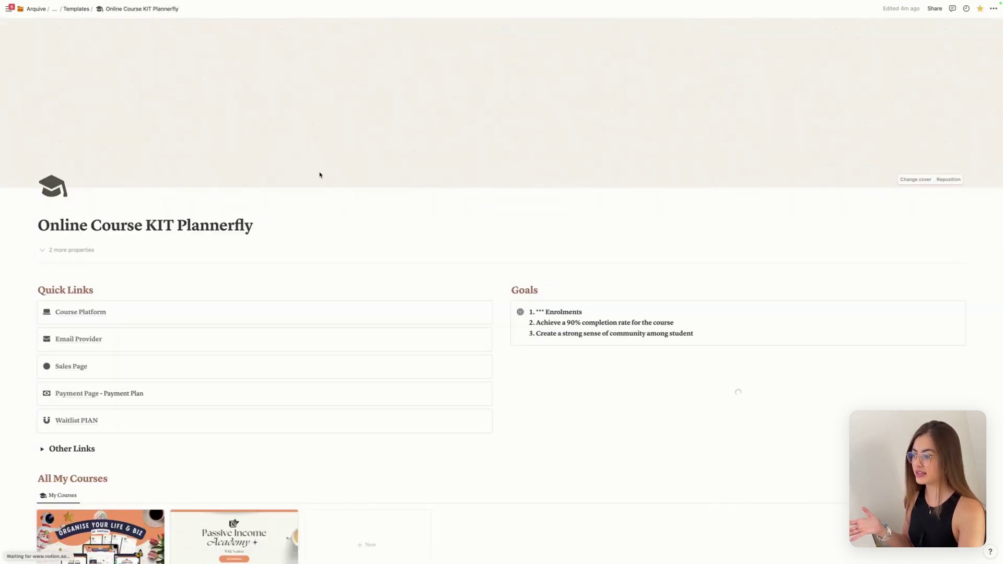
{"action": "scroll", "coordinate": [320, 172], "scroll_direction": "down", "scroll_amount": 3}
{"action": "scroll", "coordinate": [319, 172], "scroll_direction": "down", "scroll_amount": 4}
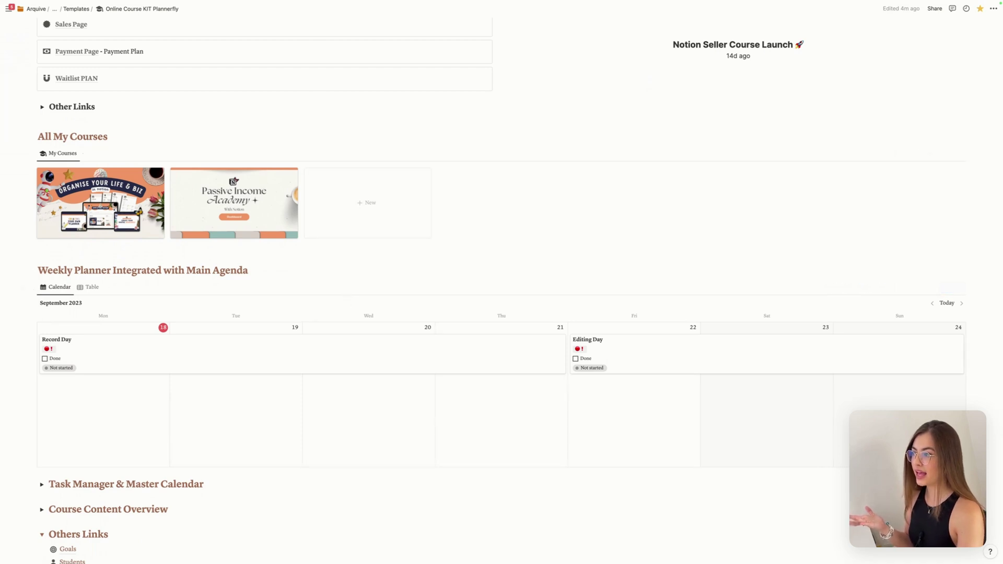
{"action": "scroll", "coordinate": [209, 313], "scroll_direction": "down", "scroll_amount": 2}
{"action": "scroll", "coordinate": [320, 349], "scroll_direction": "down", "scroll_amount": 3}
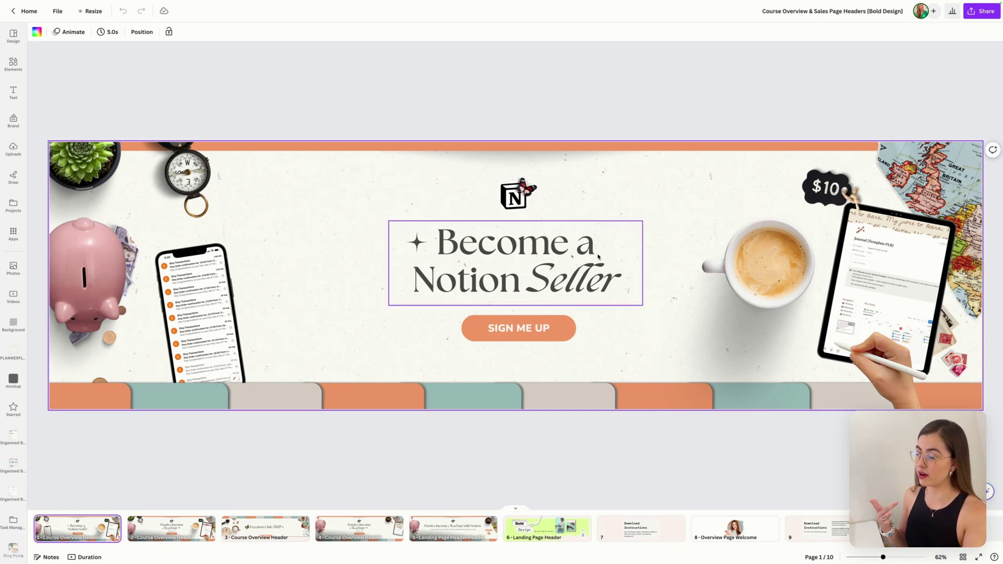
Page from the Freedom Club HUB header to the 'Passive Income Academy With Notion' banner
{"action": "scroll", "coordinate": [599, 256], "scroll_direction": "down", "scroll_amount": 2}
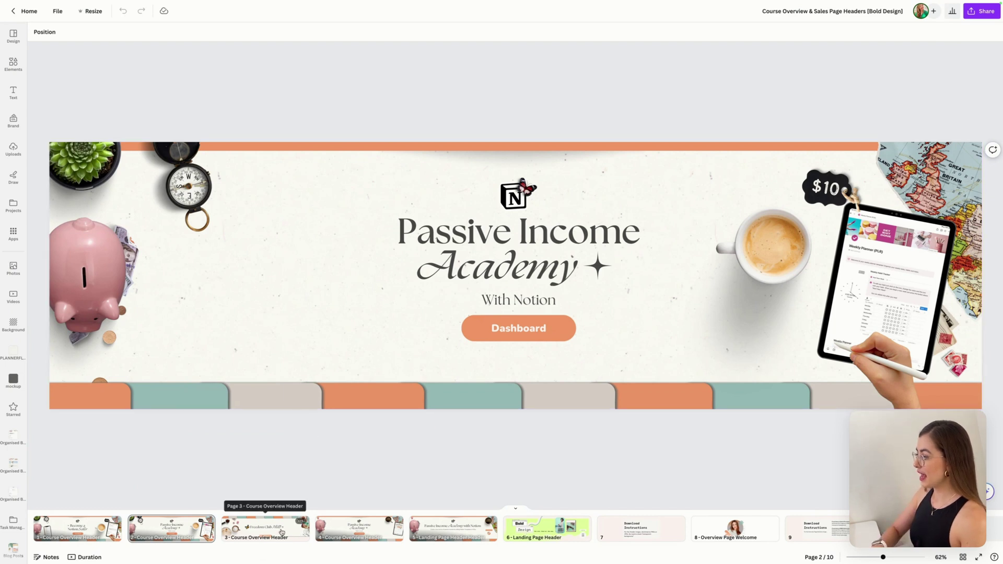
{"action": "left_click", "coordinate": [260, 531]}
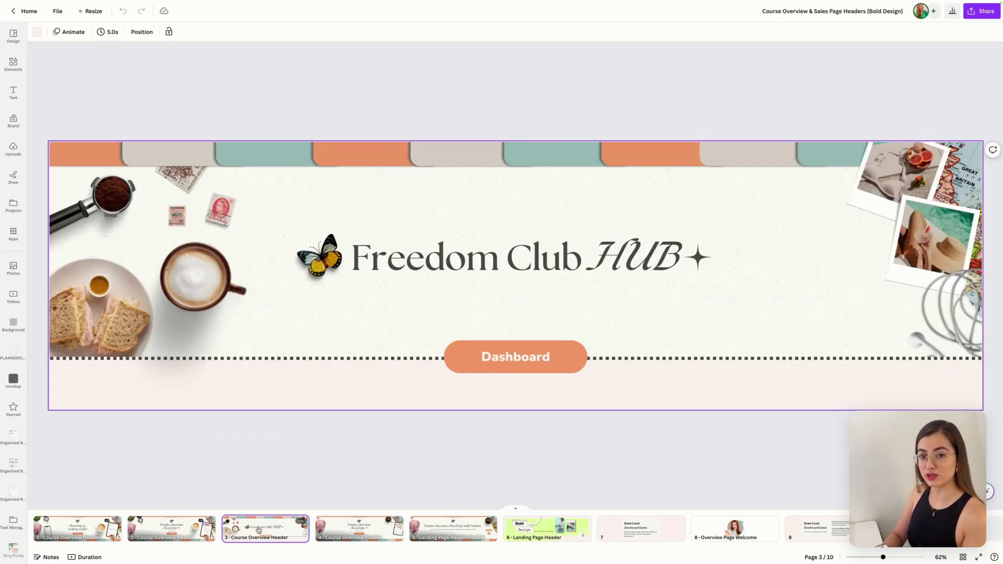
{"action": "key", "text": "Right"}
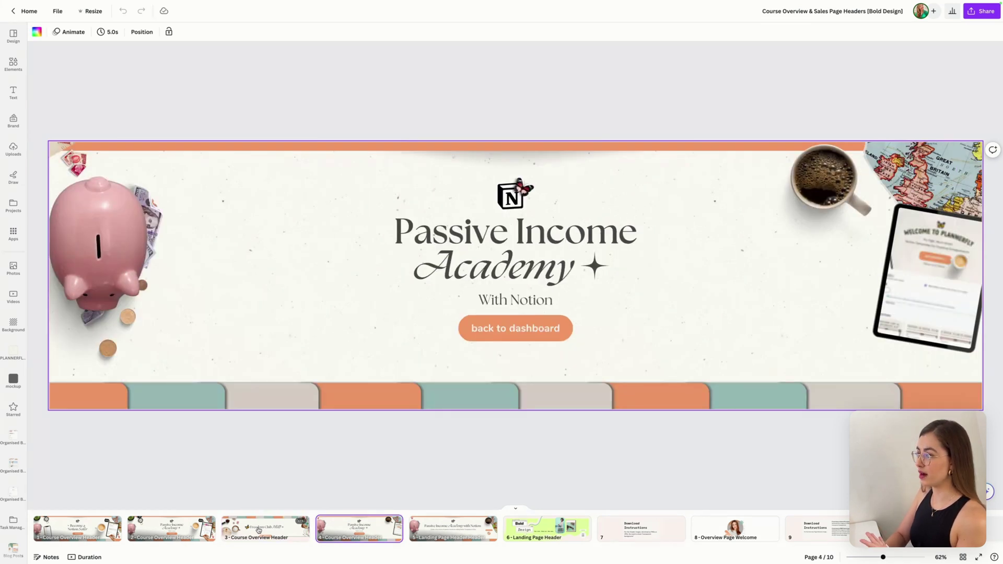
{"action": "mouse_move", "coordinate": [568, 562]}
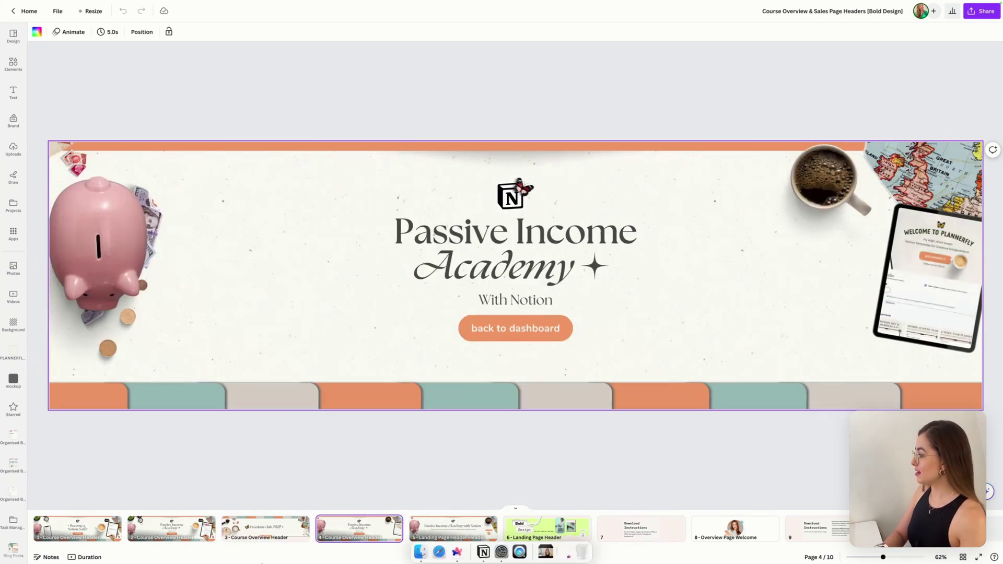
Show the Landing Page Header, then open and cancel the Overview page's header image replacement
{"action": "left_click", "coordinate": [418, 524]}
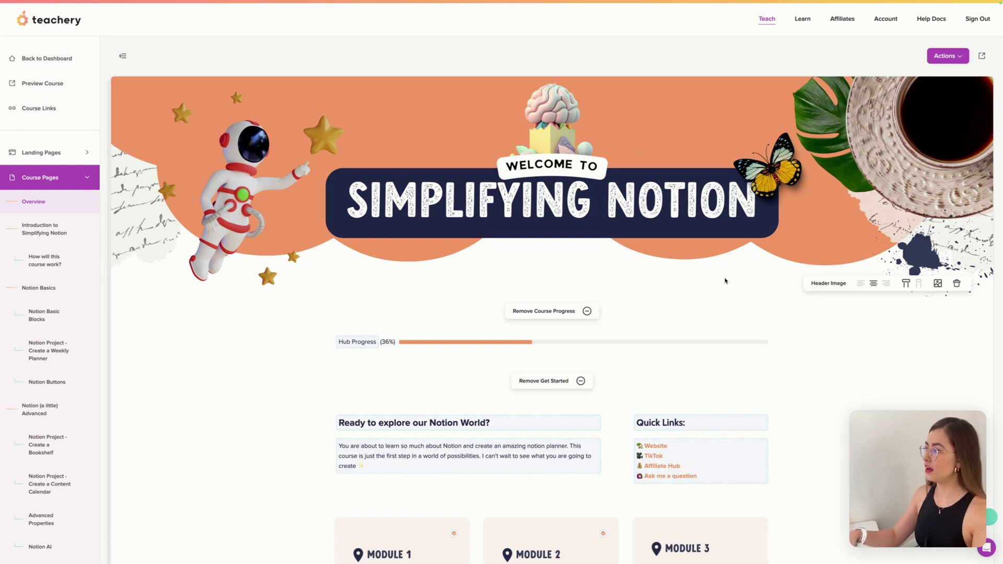
{"action": "left_click", "coordinate": [938, 284]}
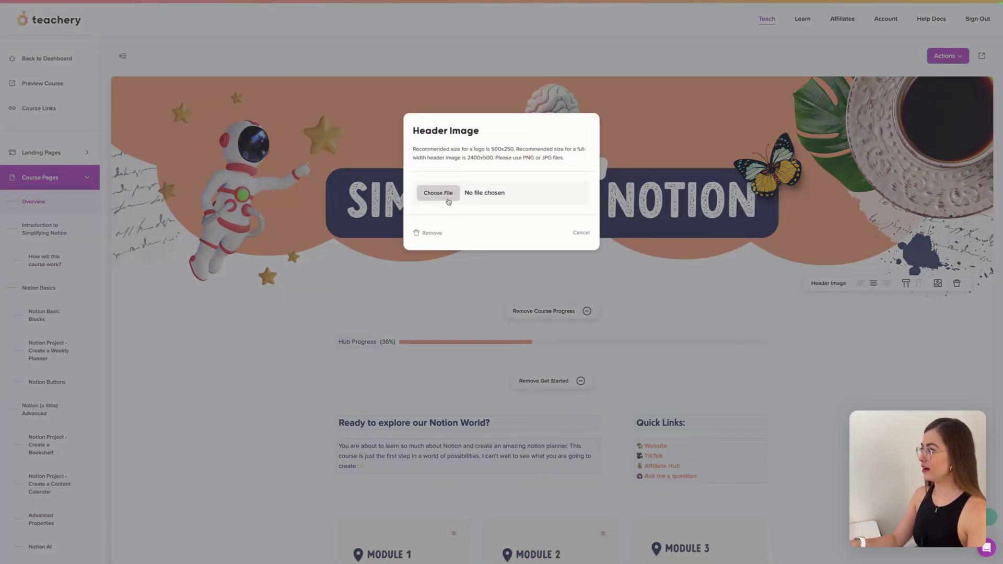
{"action": "left_click", "coordinate": [581, 233]}
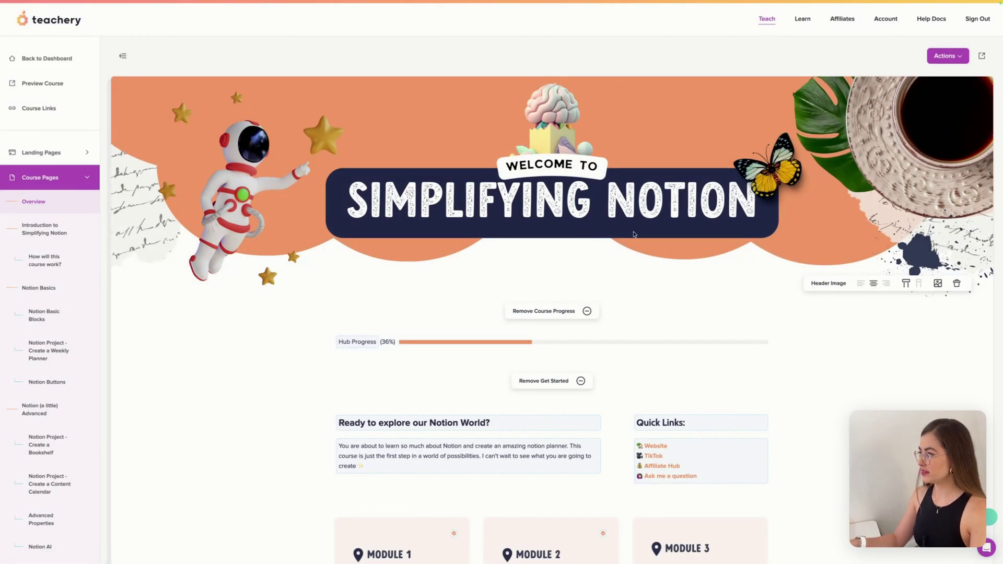
{"action": "scroll", "coordinate": [390, 219], "scroll_direction": "down", "scroll_amount": 4}
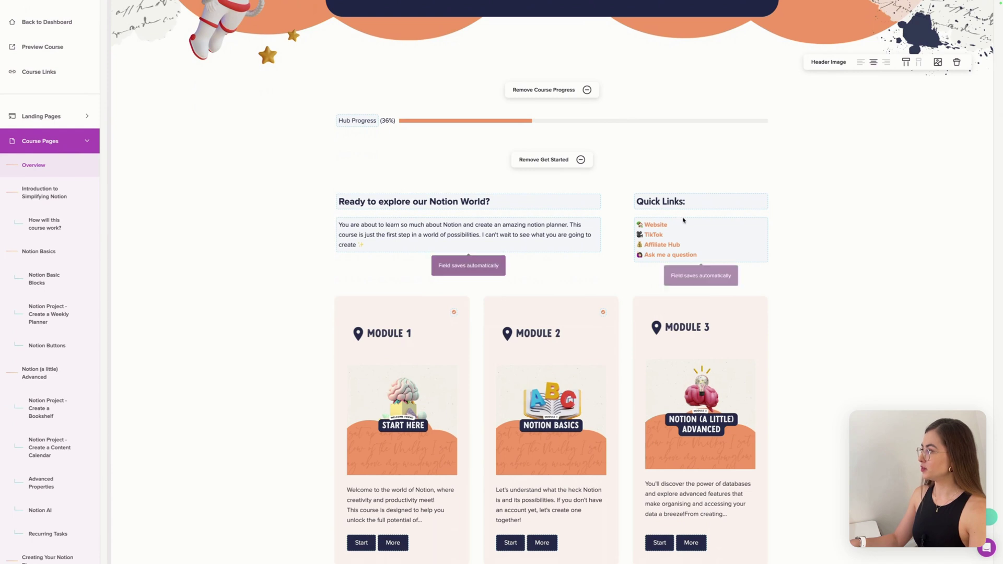
{"action": "scroll", "coordinate": [565, 326], "scroll_direction": "down", "scroll_amount": 3}
{"action": "scroll", "coordinate": [565, 326], "scroll_direction": "down", "scroll_amount": 1}
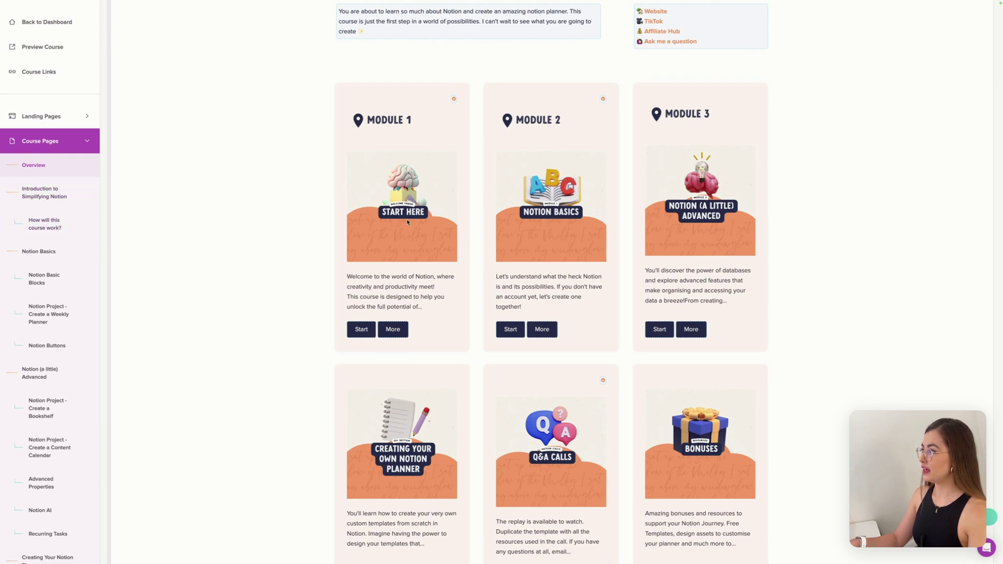
{"action": "left_click_drag", "start_coordinate": [399, 219], "coordinate": [159, 246]}
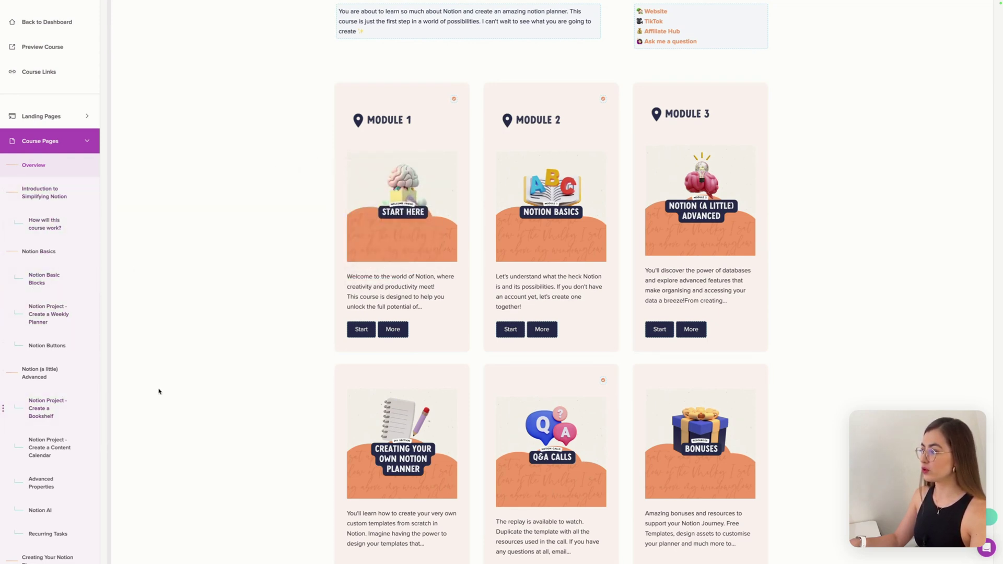
{"action": "scroll", "coordinate": [256, 391], "scroll_direction": "up", "scroll_amount": 3}
{"action": "scroll", "coordinate": [276, 387], "scroll_direction": "up", "scroll_amount": 5}
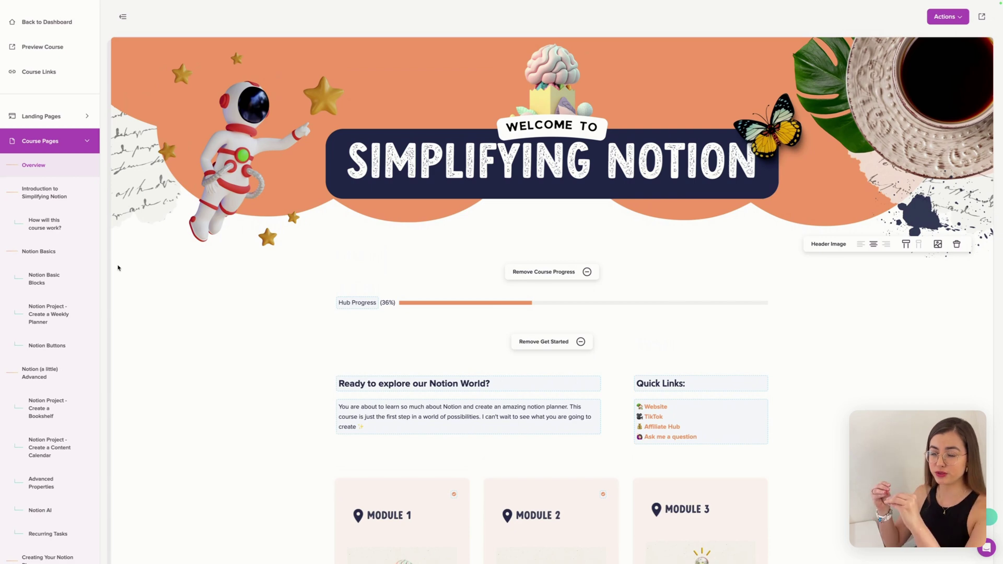
{"action": "scroll", "coordinate": [405, 374], "scroll_direction": "down", "scroll_amount": 2}
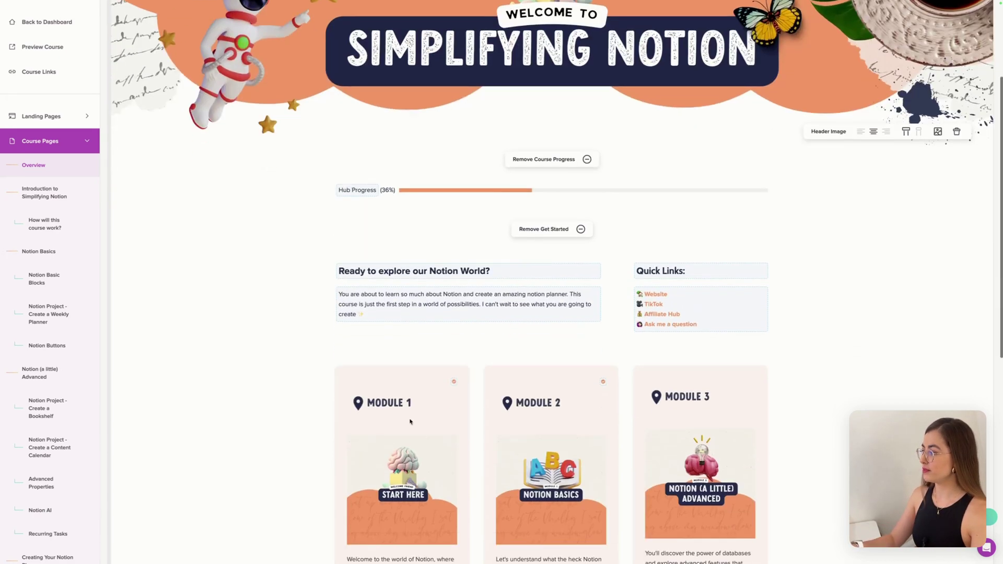
Open the Notion Basics lesson and scroll to its 'What the heck is Notion?' video block
{"action": "left_click", "coordinate": [52, 256]}
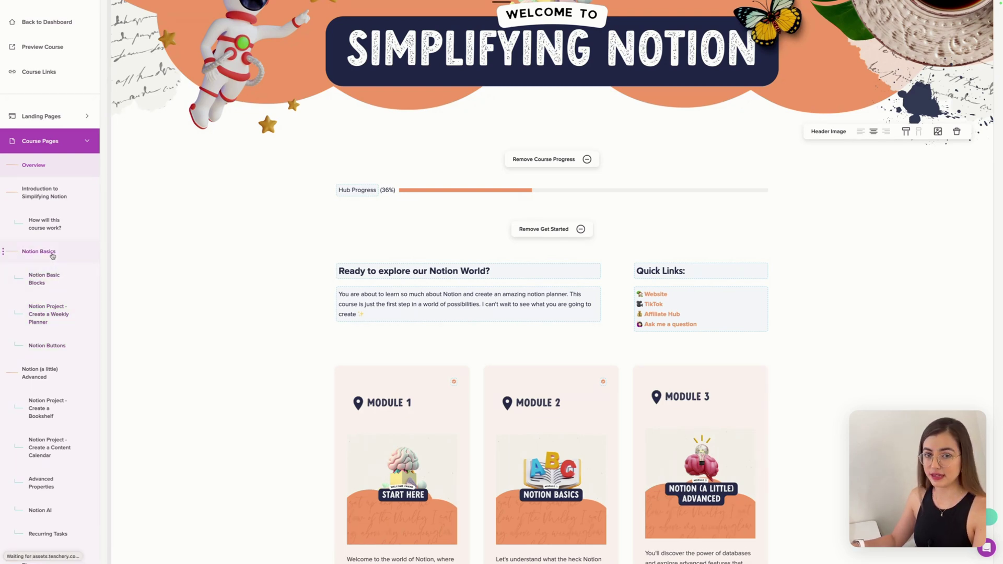
{"action": "scroll", "coordinate": [221, 352], "scroll_direction": "down", "scroll_amount": 5}
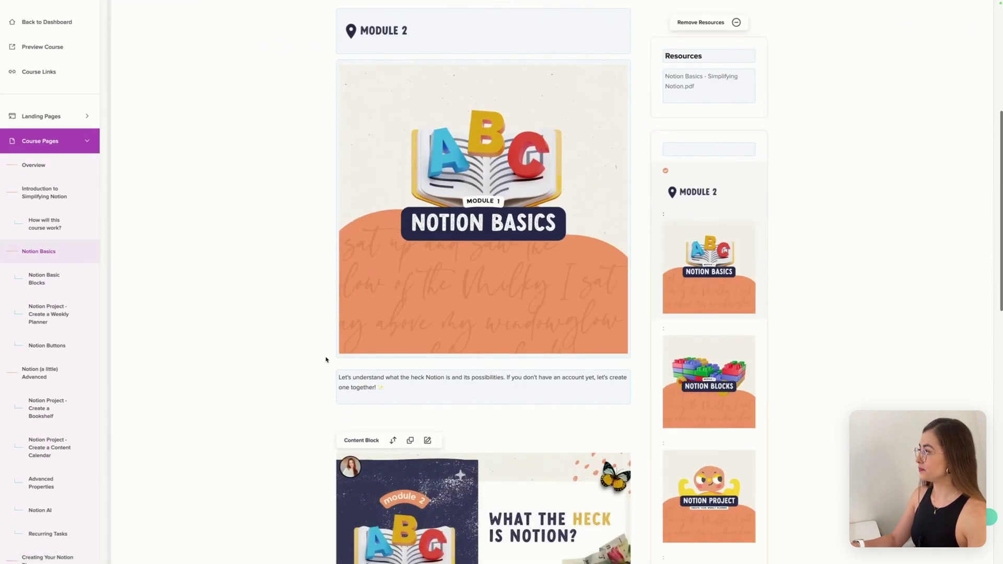
{"action": "scroll", "coordinate": [449, 363], "scroll_direction": "down", "scroll_amount": 5}
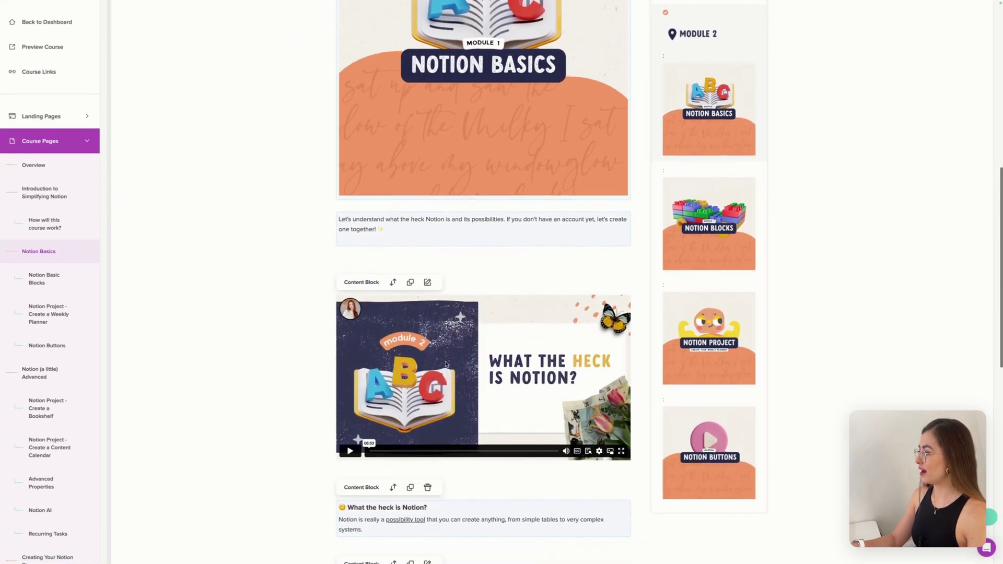
{"action": "scroll", "coordinate": [460, 387], "scroll_direction": "down", "scroll_amount": 2}
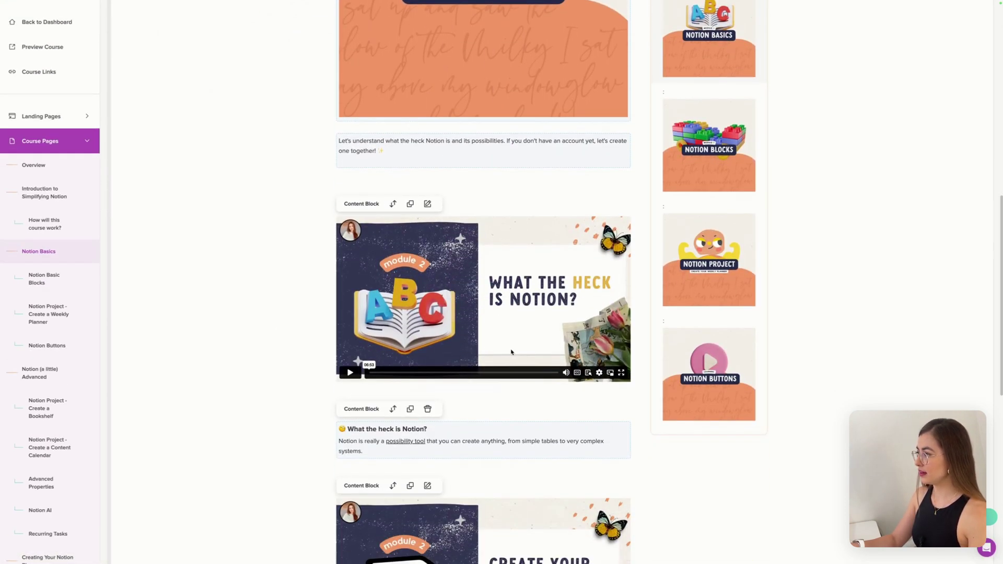
{"action": "scroll", "coordinate": [515, 271], "scroll_direction": "down", "scroll_amount": 1}
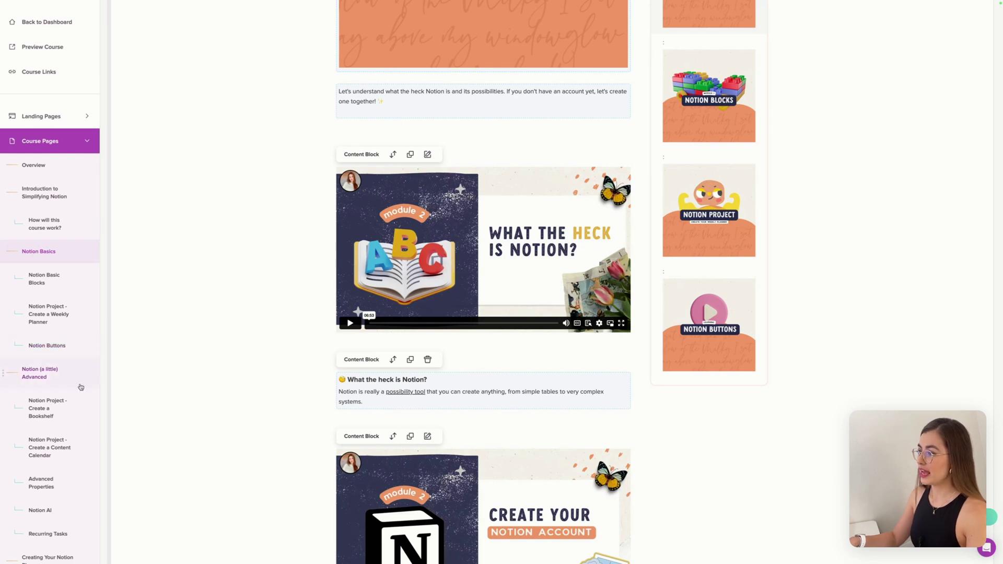
Copy the embed code of the unlisted 'Recurring Tasks Notion Tutorial' Vimeo video
{"action": "mouse_move", "coordinate": [3, 325]}
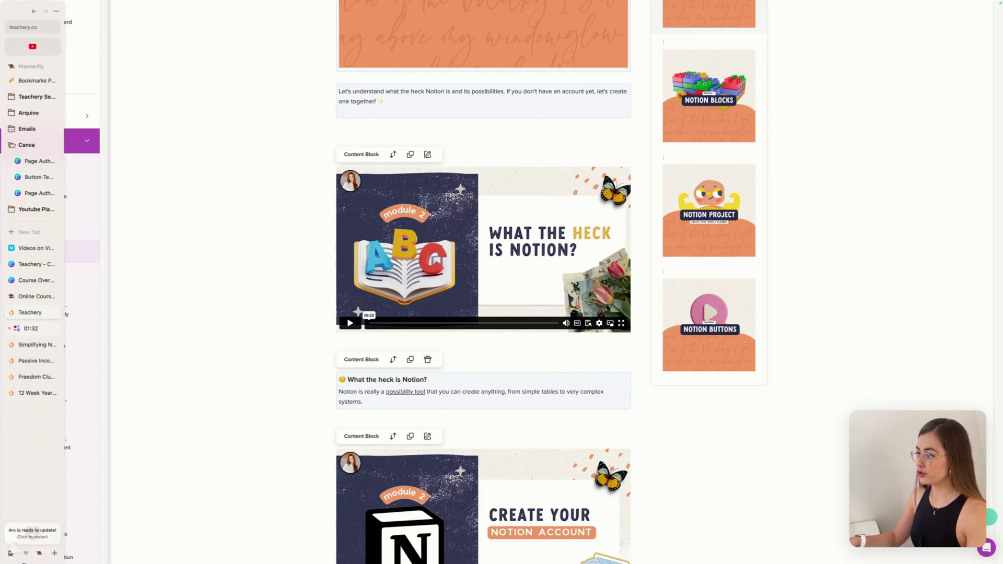
{"action": "left_click", "coordinate": [32, 250]}
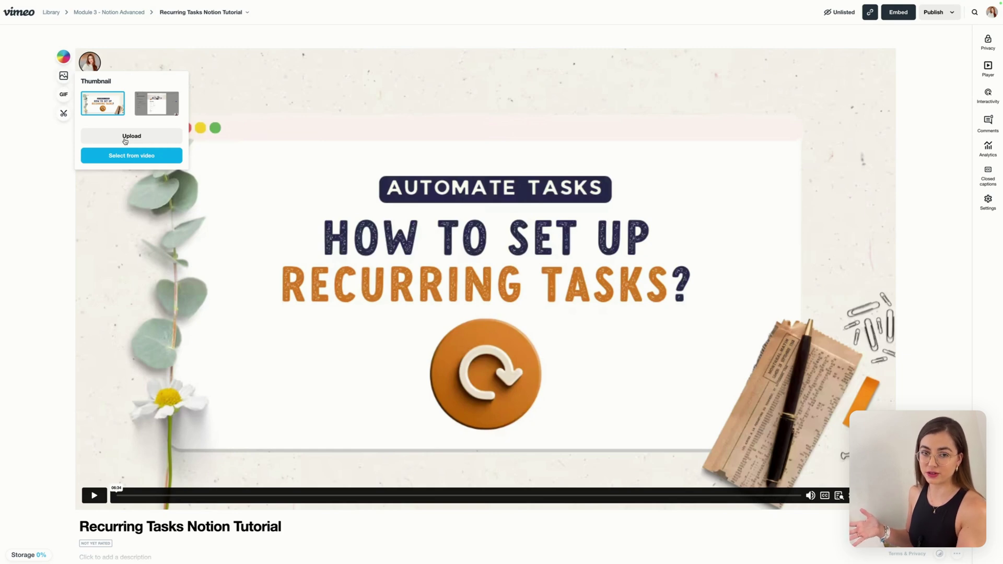
{"action": "left_click", "coordinate": [208, 246]}
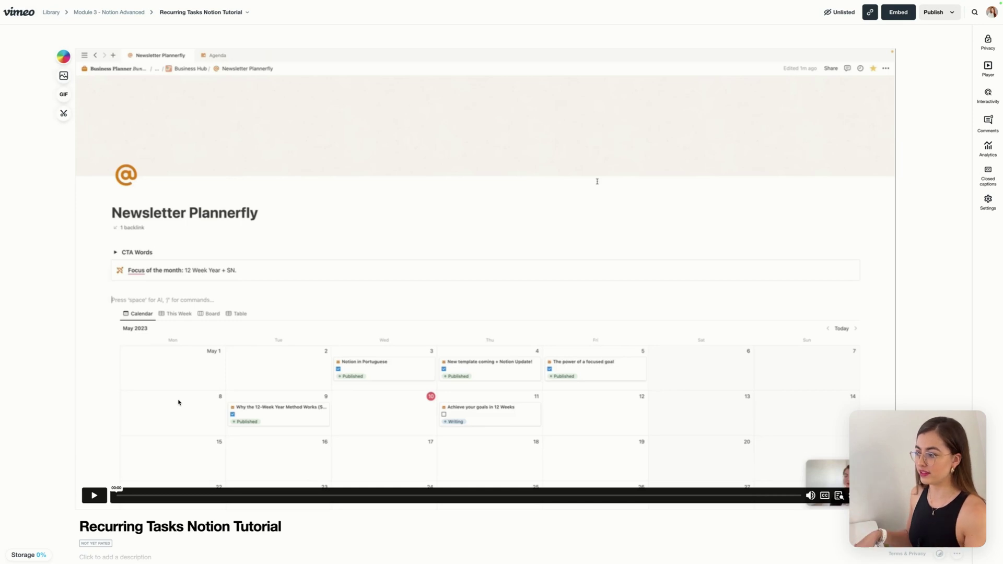
{"action": "left_click", "coordinate": [893, 14]}
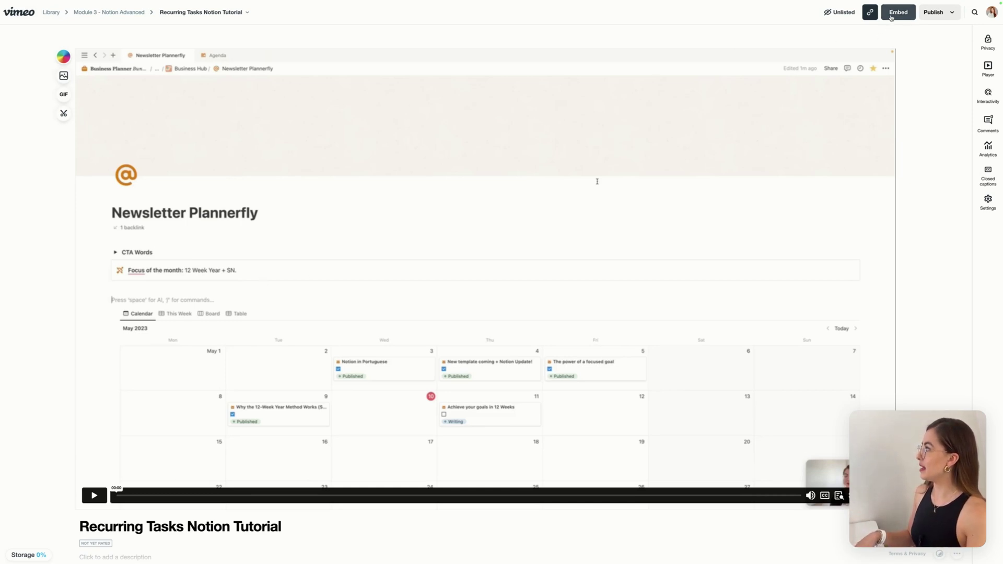
{"action": "left_click", "coordinate": [803, 141]}
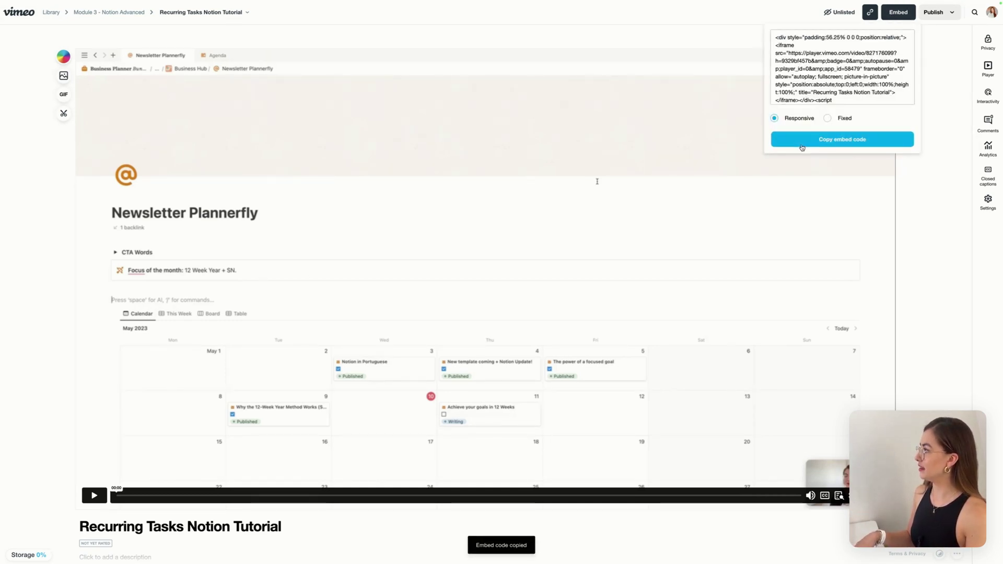
{"action": "mouse_move", "coordinate": [0, 194]}
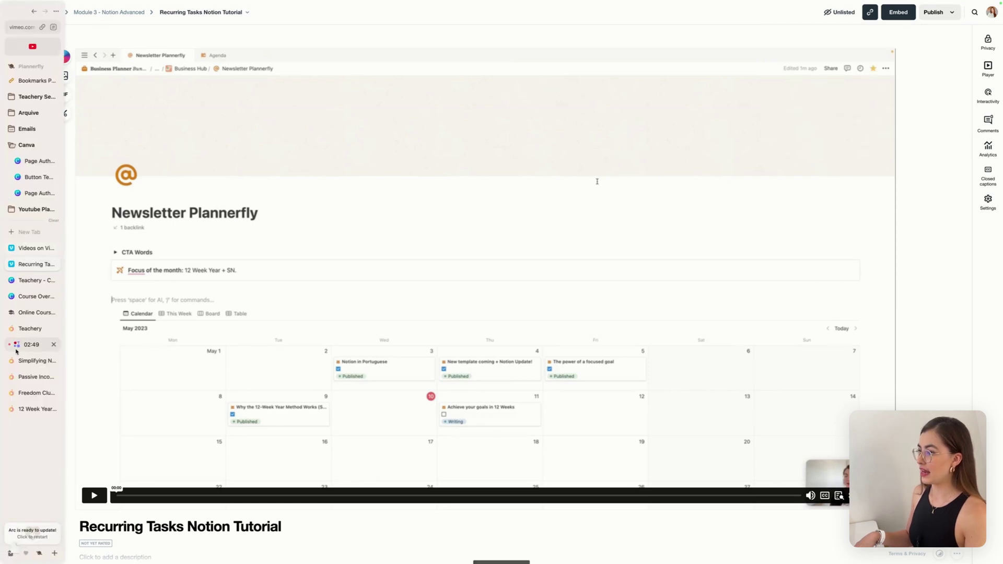
{"action": "left_click", "coordinate": [29, 331]}
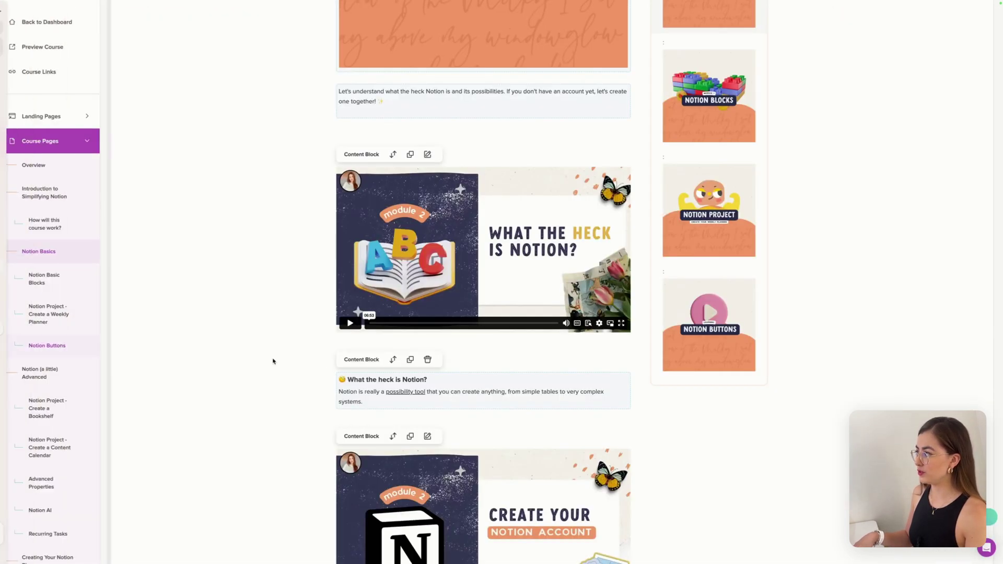
{"action": "scroll", "coordinate": [394, 356], "scroll_direction": "down", "scroll_amount": 1}
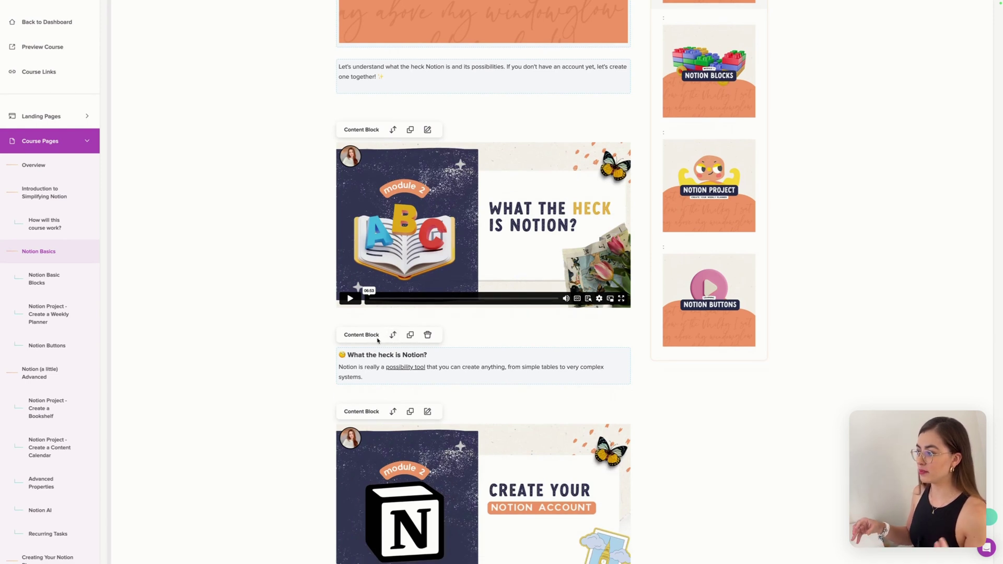
{"action": "left_click", "coordinate": [366, 367]}
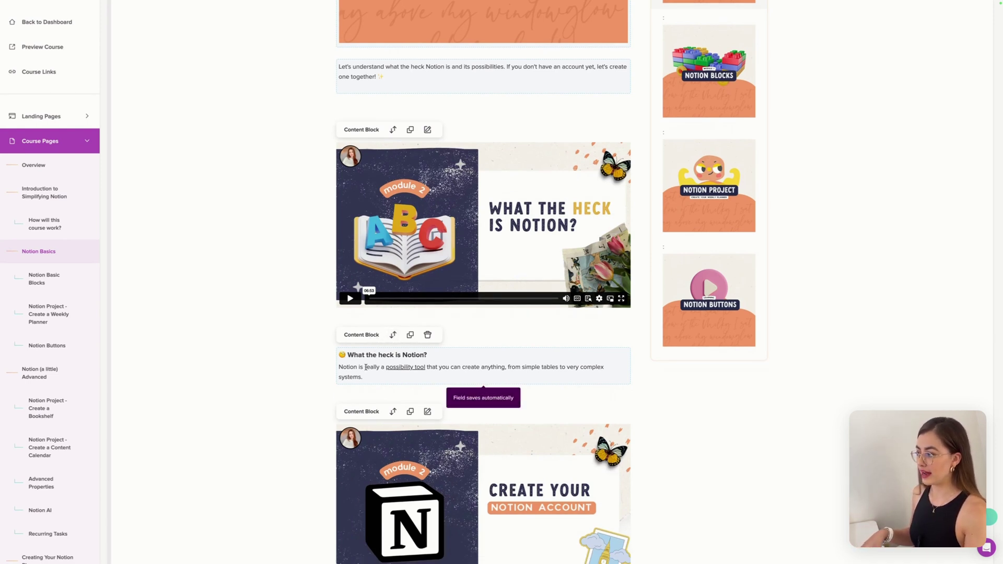
{"action": "left_click_drag", "start_coordinate": [375, 368], "coordinate": [347, 366]}
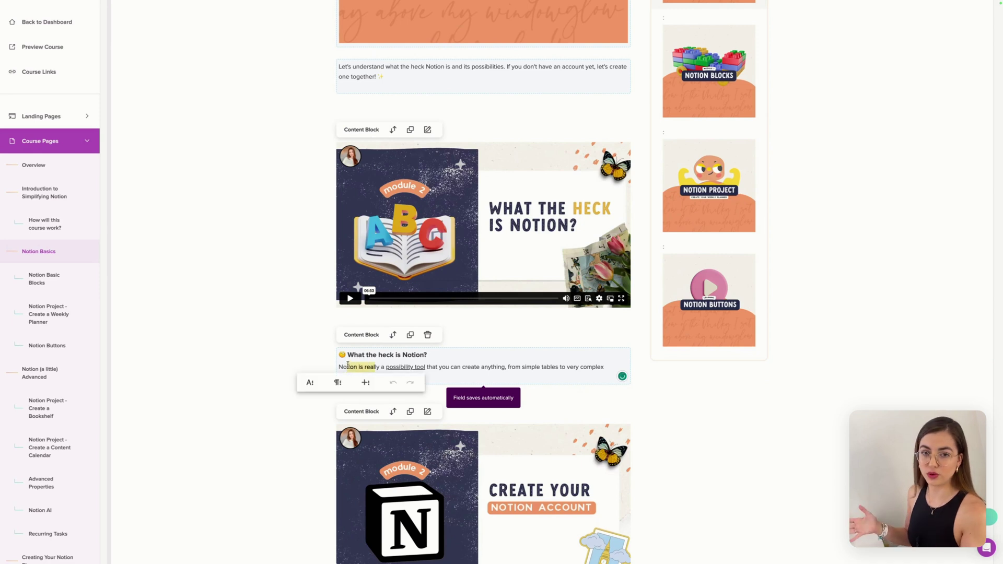
{"action": "scroll", "coordinate": [346, 366], "scroll_direction": "down", "scroll_amount": 1}
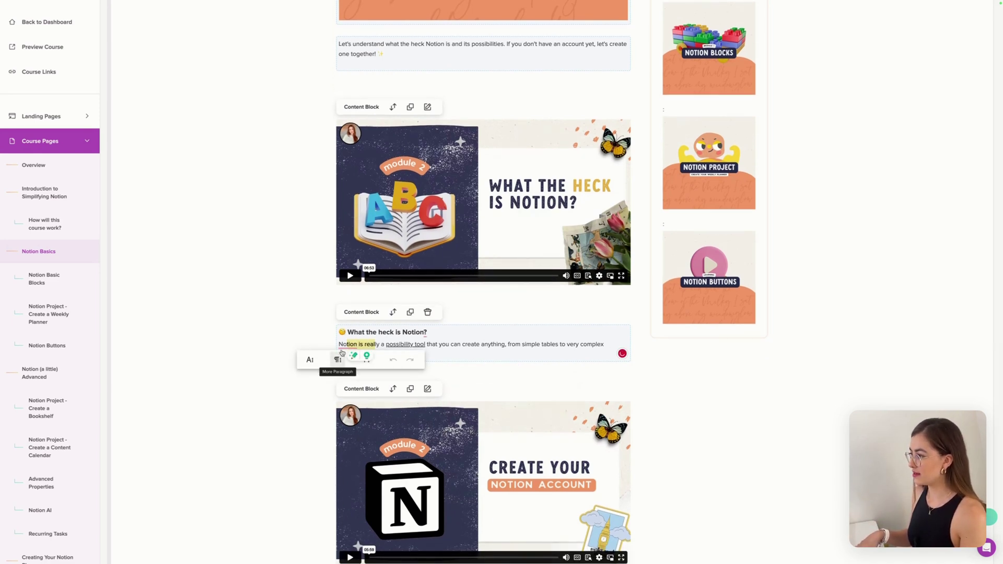
{"action": "scroll", "coordinate": [337, 358], "scroll_direction": "down", "scroll_amount": 1}
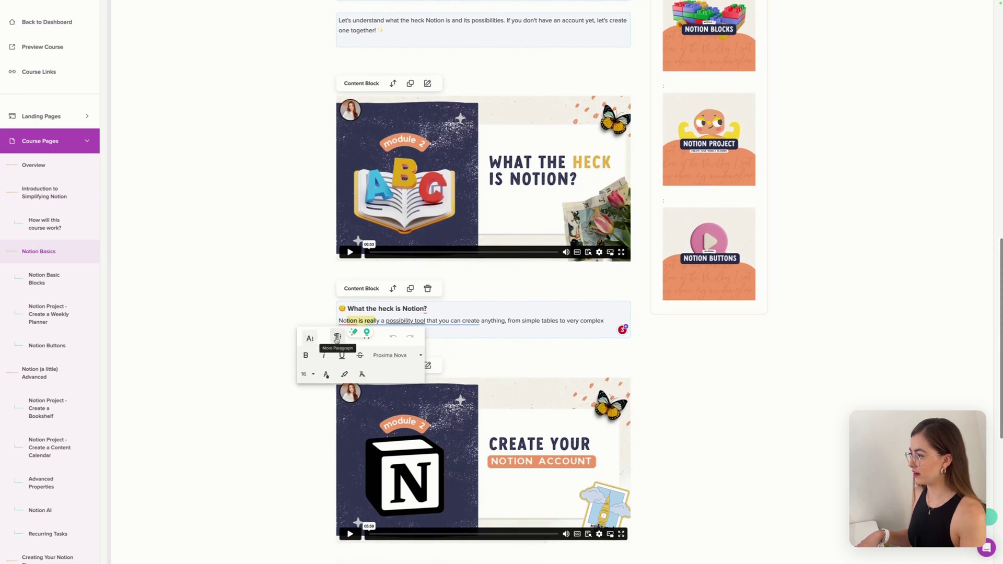
{"action": "left_click", "coordinate": [337, 339]}
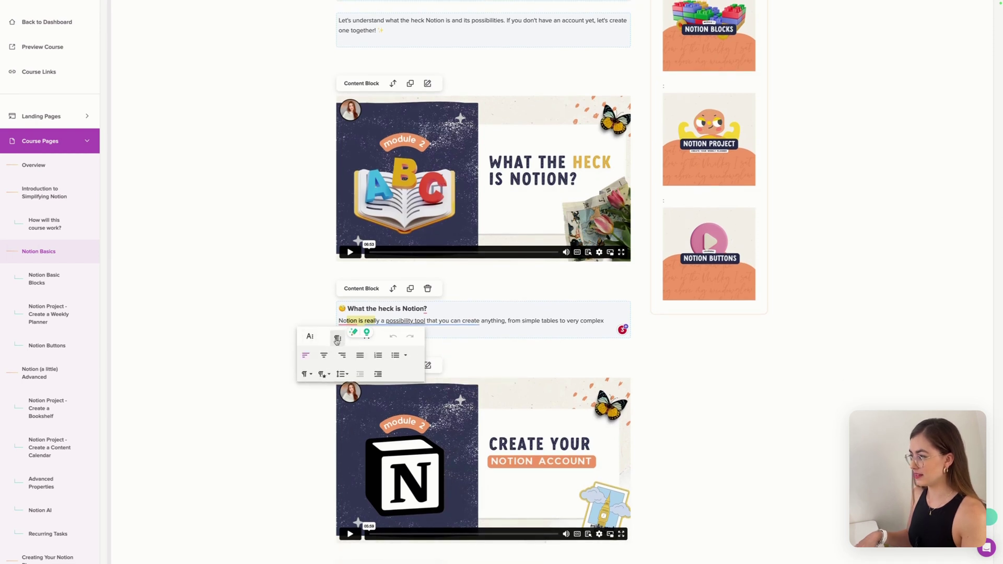
{"action": "left_click", "coordinate": [366, 337]}
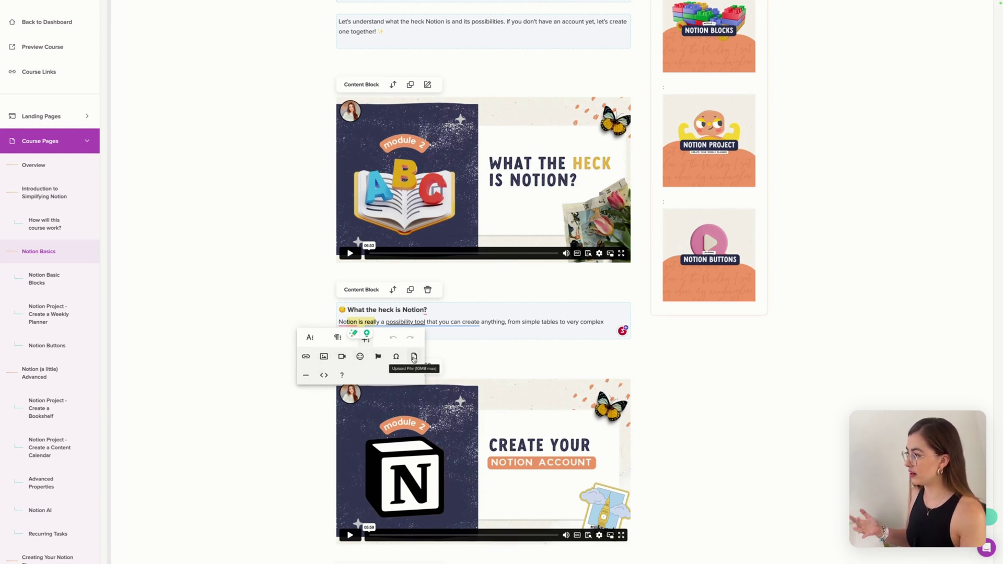
{"action": "left_click", "coordinate": [304, 325]}
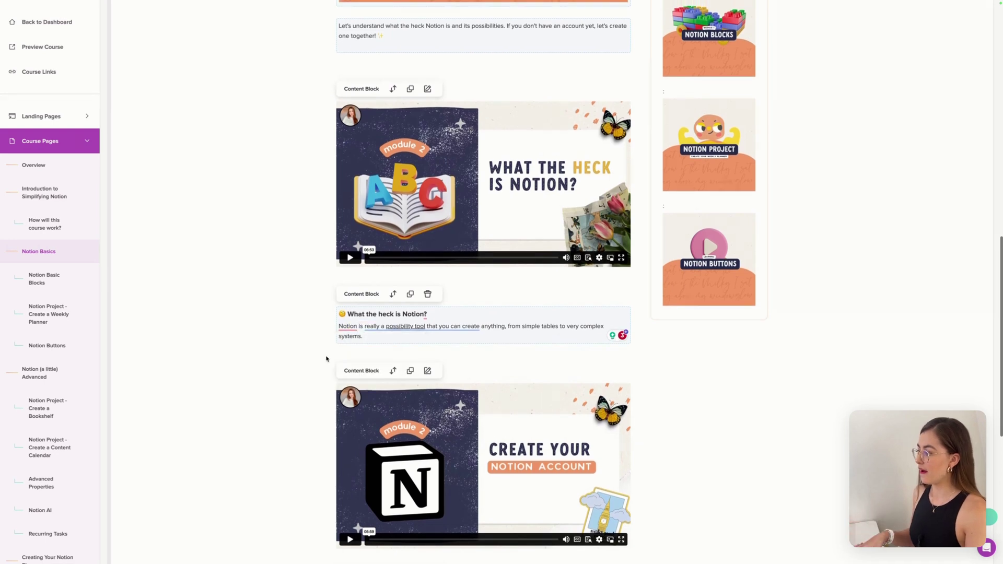
{"action": "scroll", "coordinate": [326, 359], "scroll_direction": "down", "scroll_amount": 5}
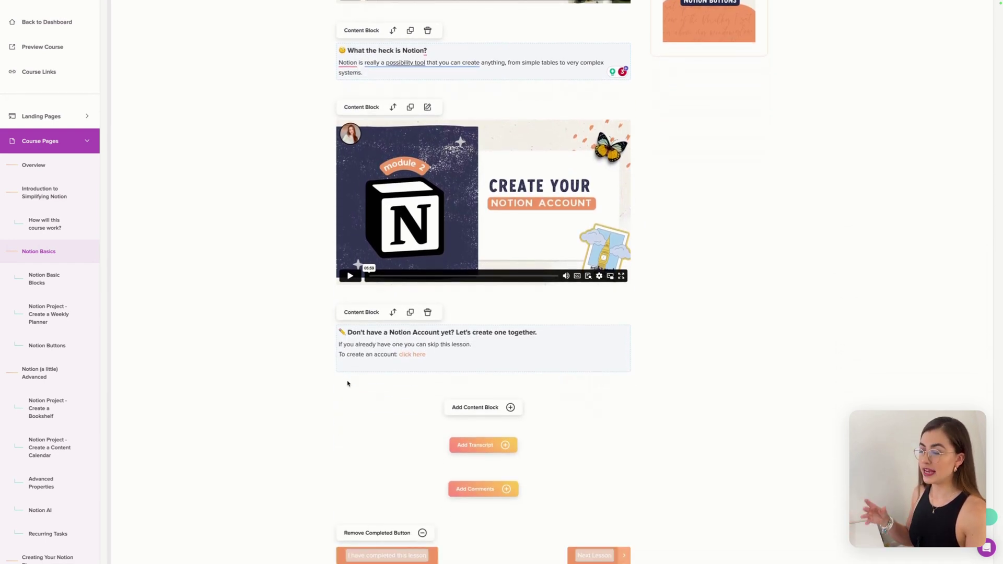
Paste the Vimeo embed code into a new embed block ending the Notion Basics lesson and save
{"action": "left_click", "coordinate": [509, 407]}
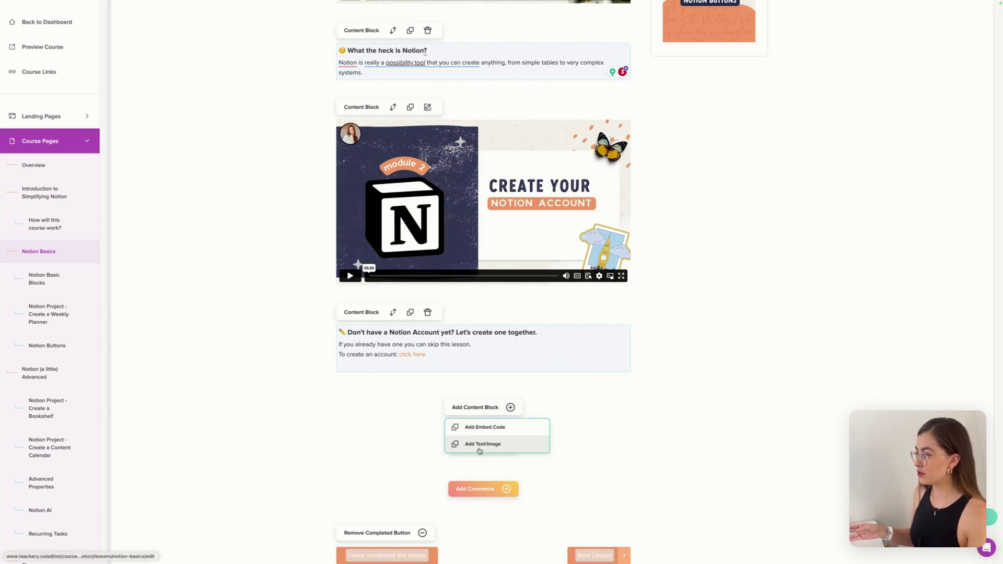
{"action": "left_click", "coordinate": [486, 433]}
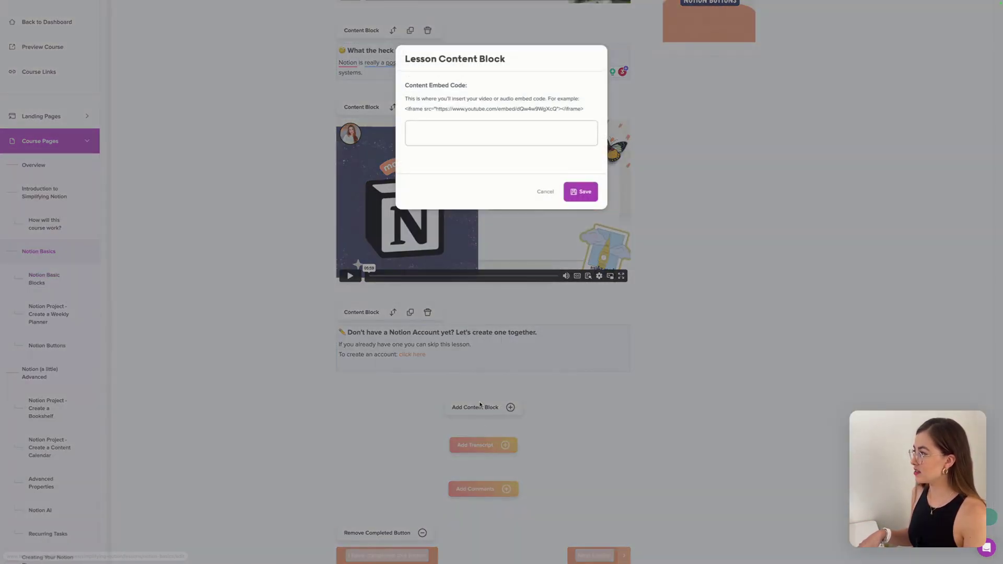
{"action": "left_click", "coordinate": [470, 135]}
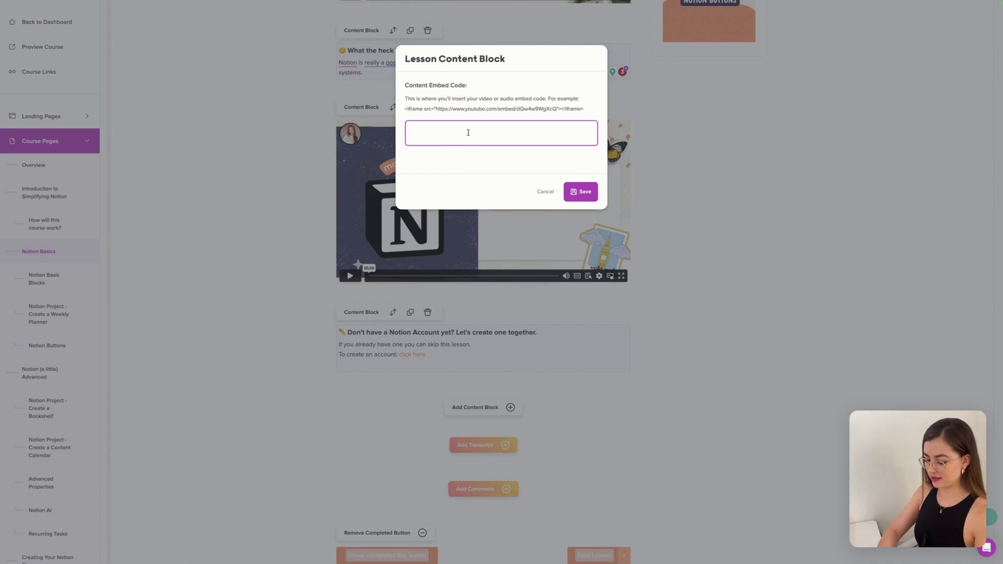
{"action": "key", "text": "ctrl+v"}
{"action": "left_click", "coordinate": [580, 262]}
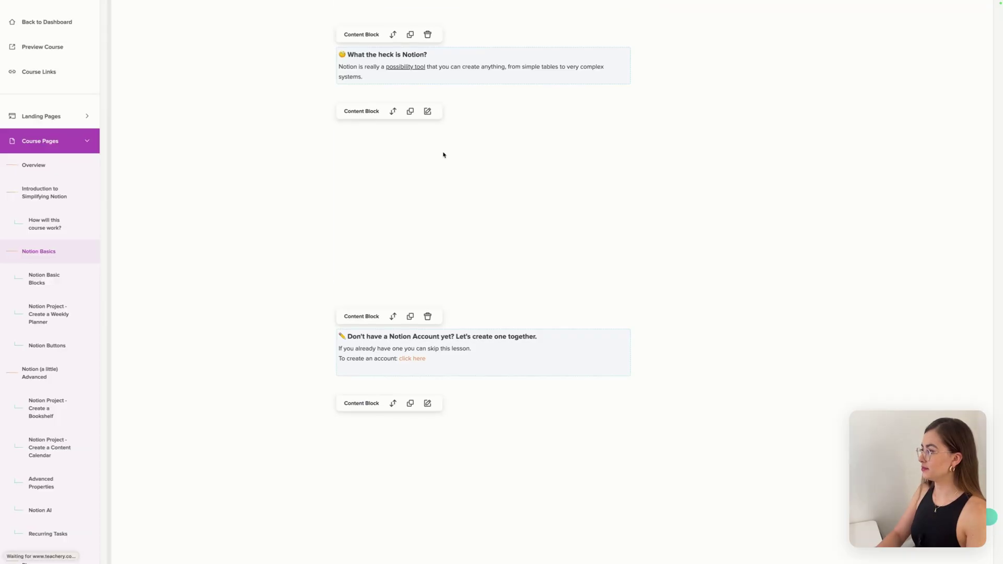
{"action": "scroll", "coordinate": [336, 242], "scroll_direction": "down", "scroll_amount": 3}
{"action": "scroll", "coordinate": [335, 242], "scroll_direction": "down", "scroll_amount": 3}
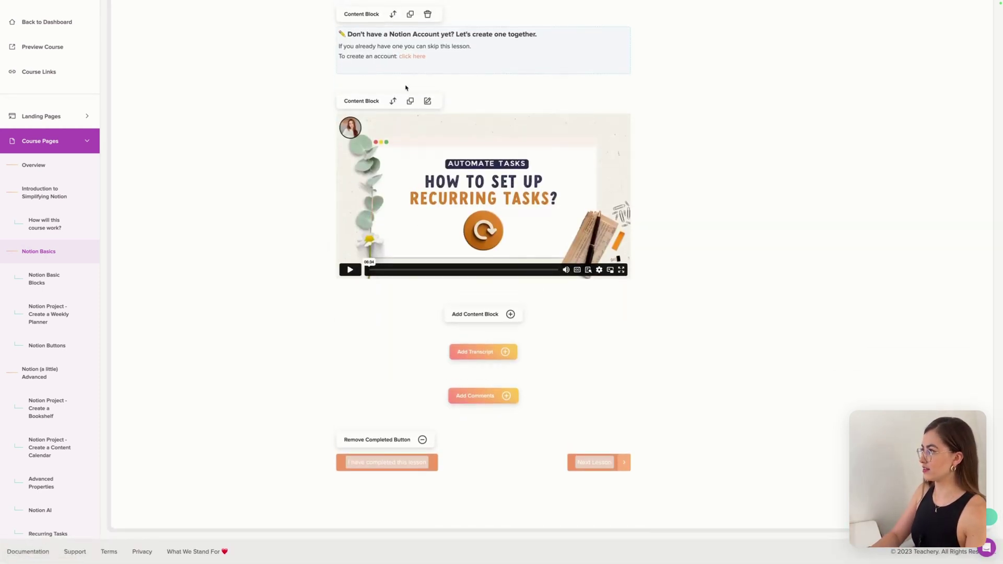
Remove the Recurring Tasks video embed block and collapse Course Pages in the sidebar
{"action": "left_click", "coordinate": [427, 101]}
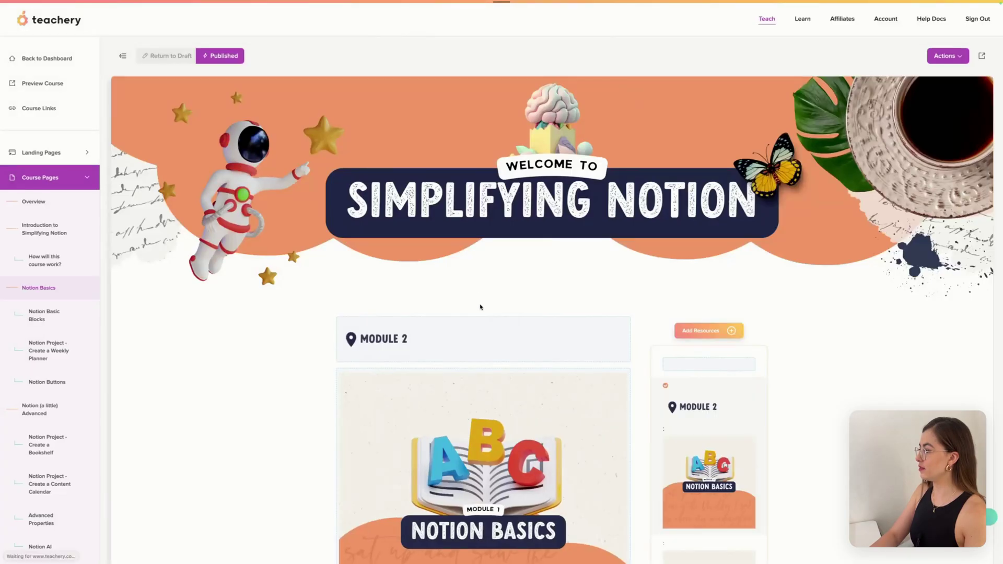
{"action": "scroll", "coordinate": [480, 313], "scroll_direction": "down", "scroll_amount": 3}
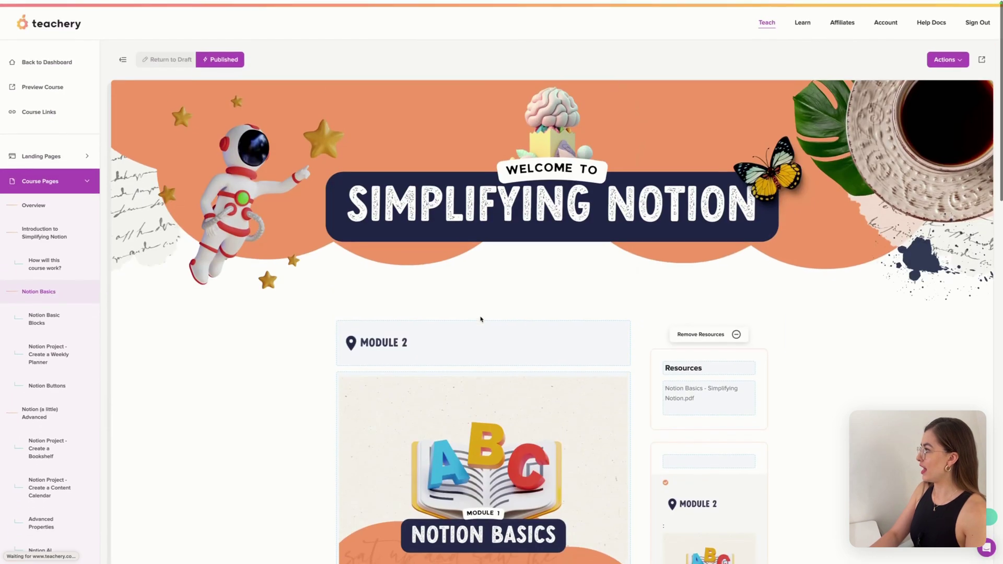
{"action": "scroll", "coordinate": [481, 319], "scroll_direction": "down", "scroll_amount": 15}
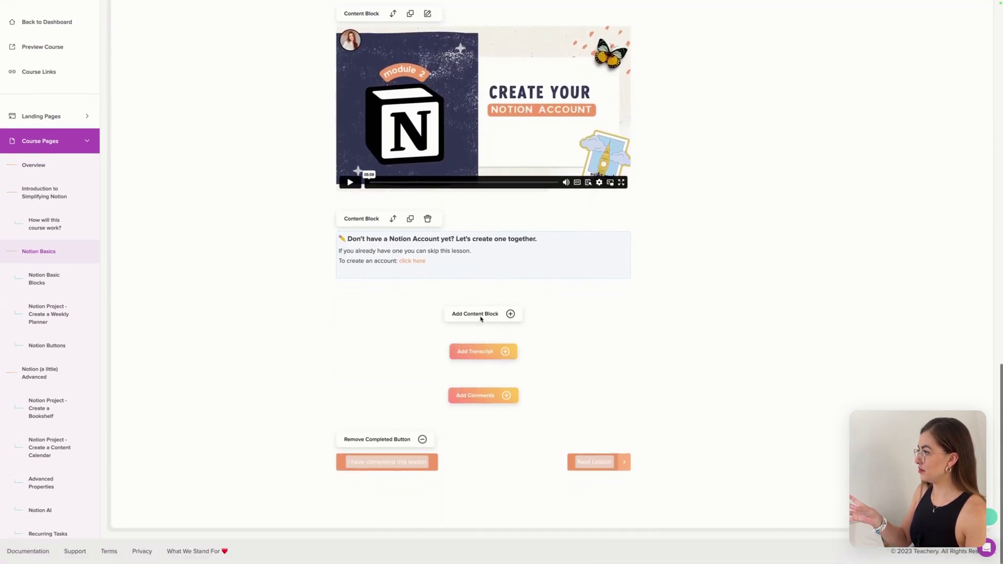
{"action": "scroll", "coordinate": [479, 320], "scroll_direction": "up", "scroll_amount": 8}
{"action": "left_click", "coordinate": [69, 198]}
{"action": "left_click", "coordinate": [80, 150]}
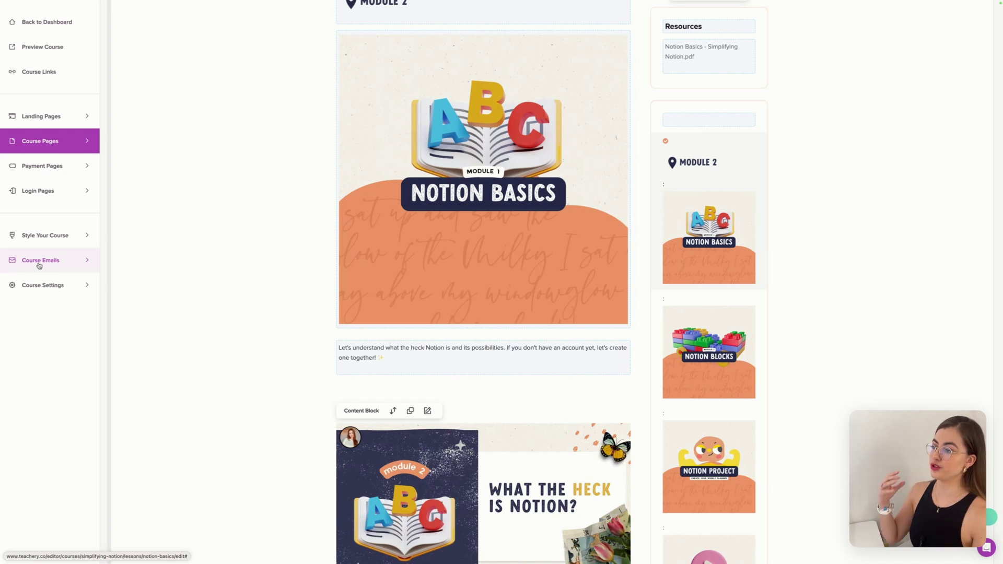
Briefly expand Style Your Course, then drag the Market and Sell card into Published
{"action": "left_click", "coordinate": [67, 239]}
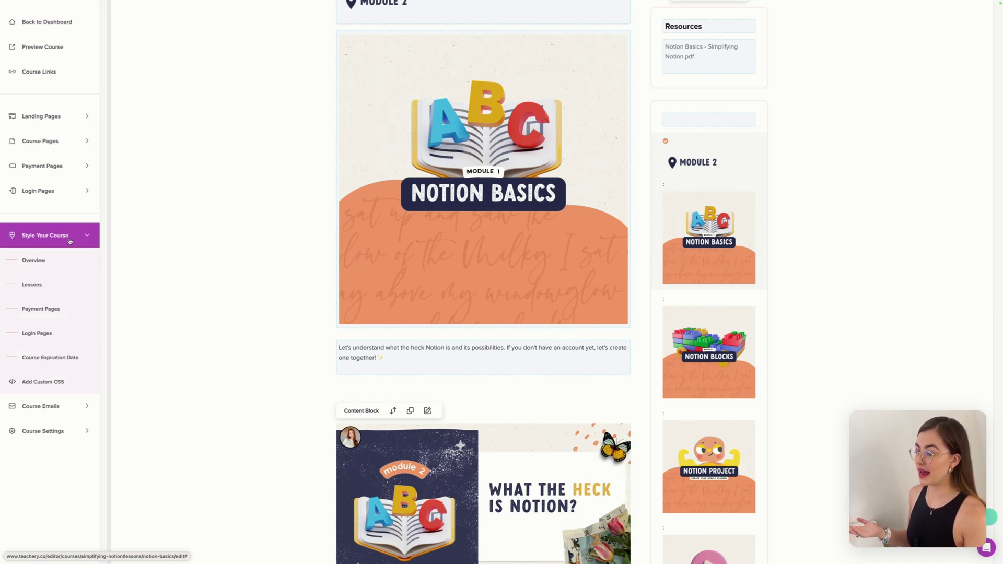
{"action": "scroll", "coordinate": [253, 291], "scroll_direction": "down", "scroll_amount": 13}
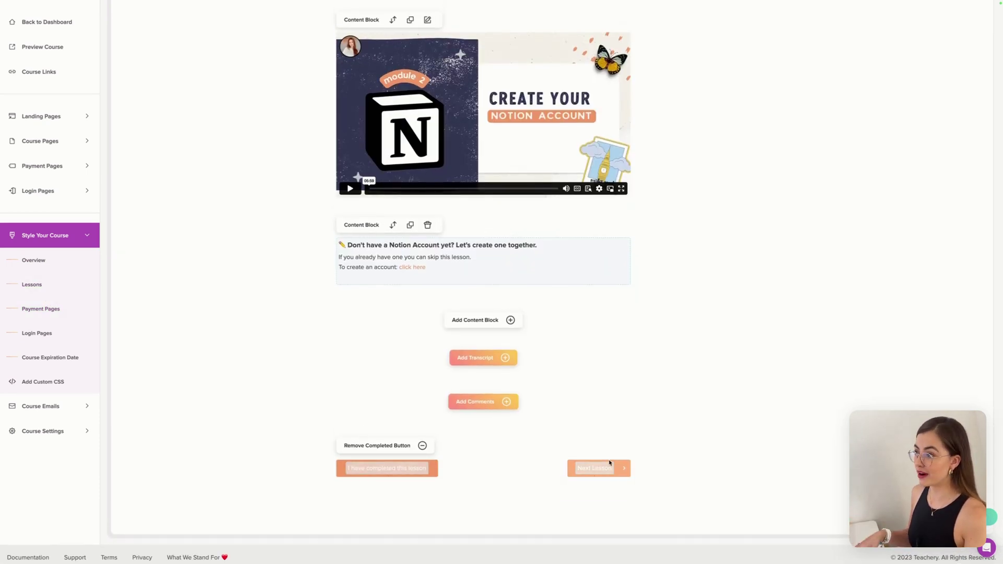
{"action": "left_click", "coordinate": [86, 236]}
{"action": "scroll", "coordinate": [87, 237], "scroll_direction": "up", "scroll_amount": 2}
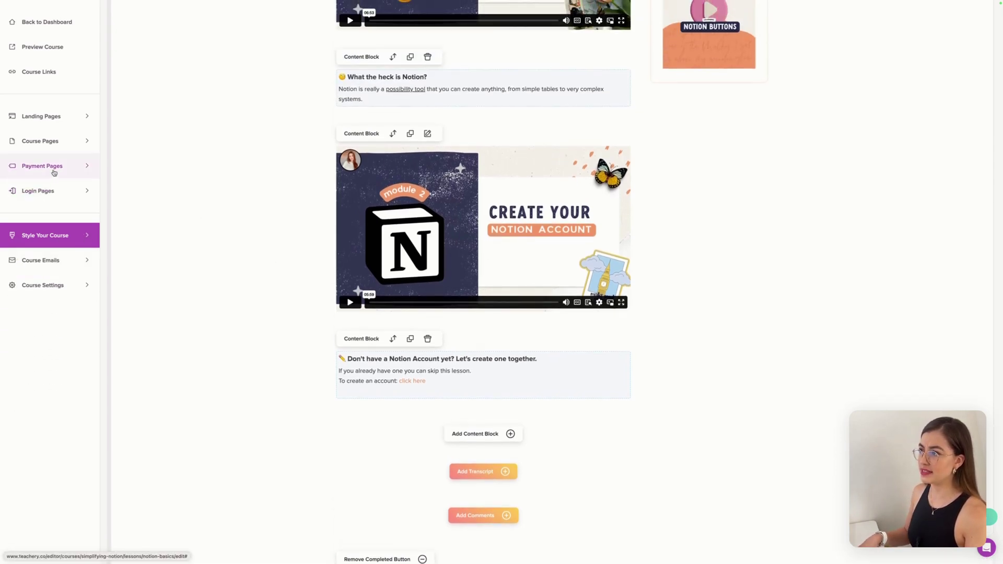
{"action": "scroll", "coordinate": [54, 171], "scroll_direction": "up", "scroll_amount": 15}
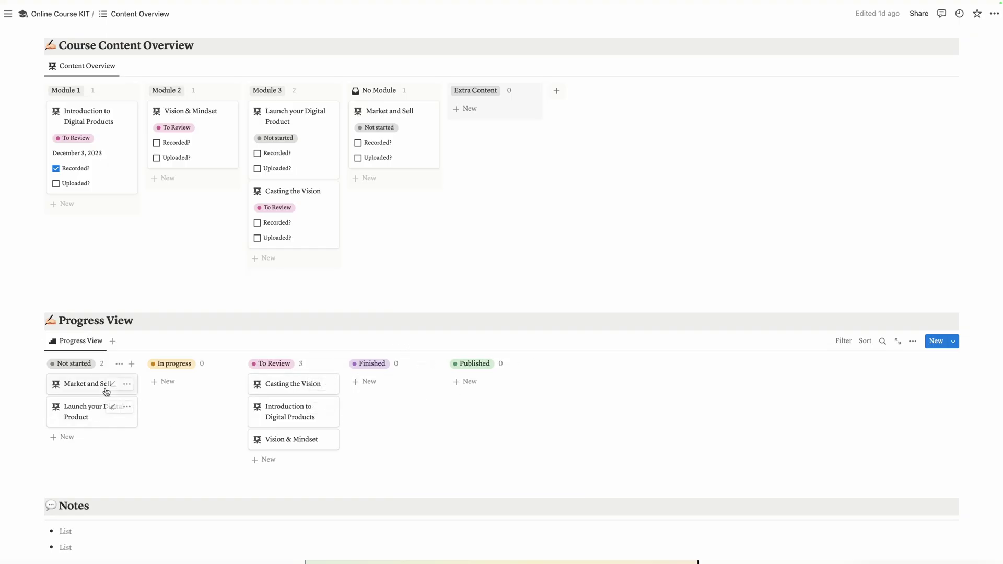
{"action": "left_click_drag", "start_coordinate": [106, 392], "coordinate": [491, 397]}
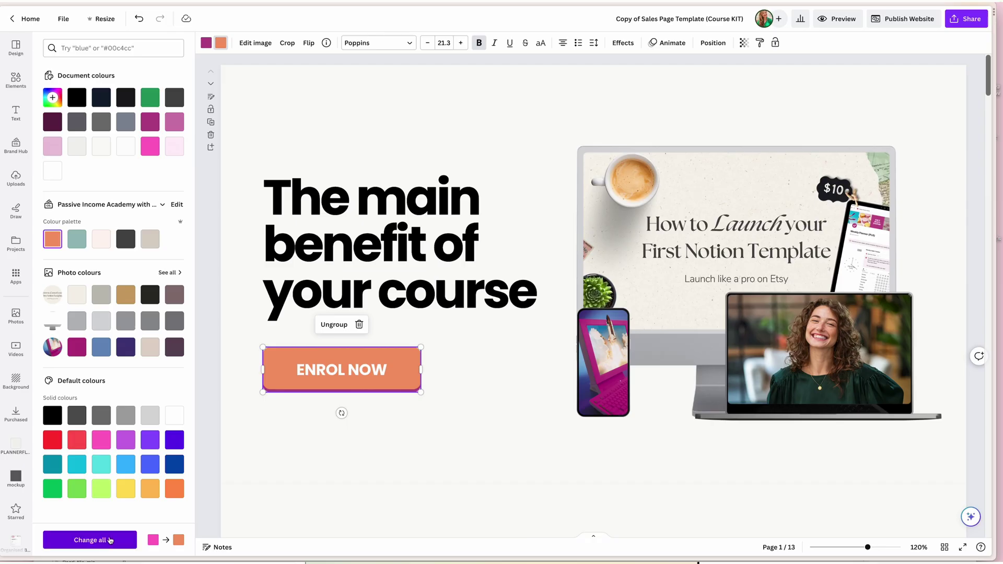
Swap the pink accent for orange on all sales page pages and review them
{"action": "left_click", "coordinate": [108, 537]}
{"action": "scroll", "coordinate": [490, 398], "scroll_direction": "down", "scroll_amount": 10}
{"action": "scroll", "coordinate": [490, 399], "scroll_direction": "down", "scroll_amount": 15}
{"action": "scroll", "coordinate": [490, 400], "scroll_direction": "down", "scroll_amount": 10}
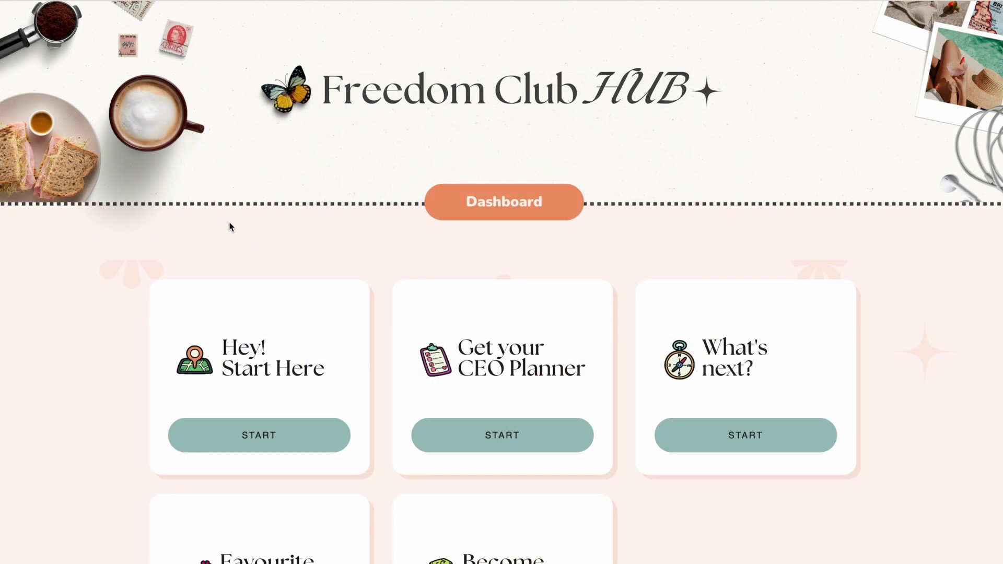
{"action": "scroll", "coordinate": [231, 225], "scroll_direction": "up", "scroll_amount": 1}
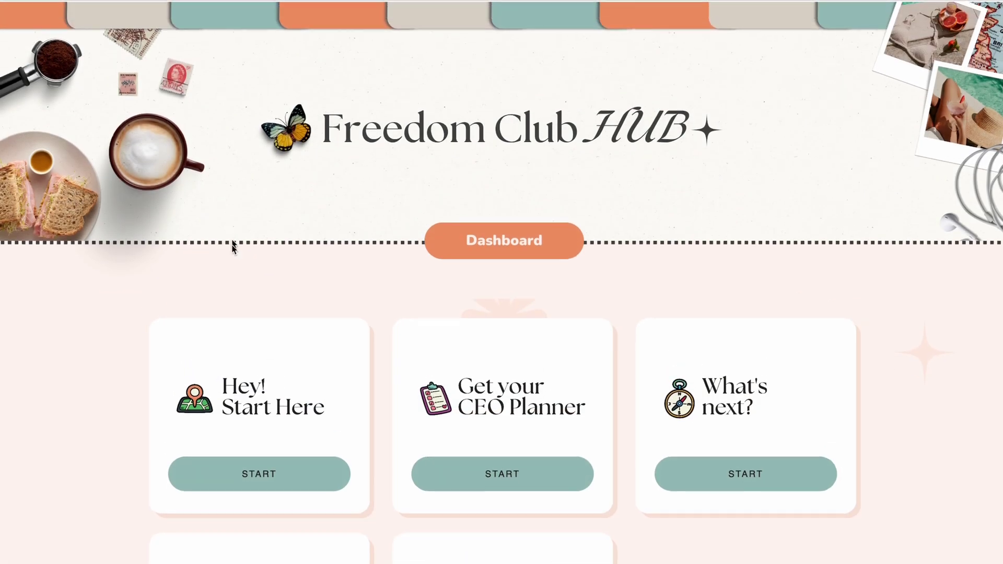